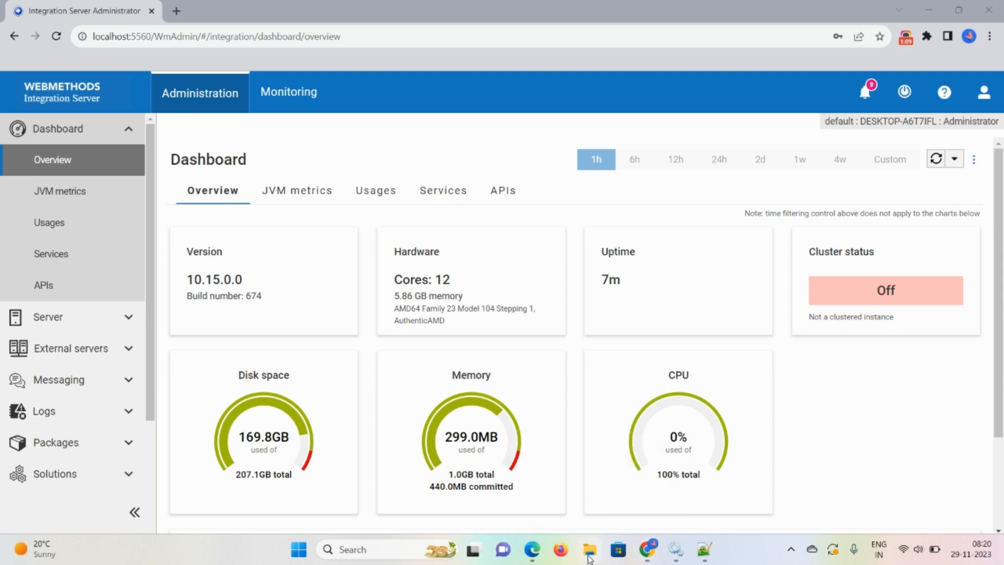
# Step: In File Explorer, go to the license key folder on drive E: and open the Integration Server license XML to examine its expiration date
pyautogui.click(589, 558)
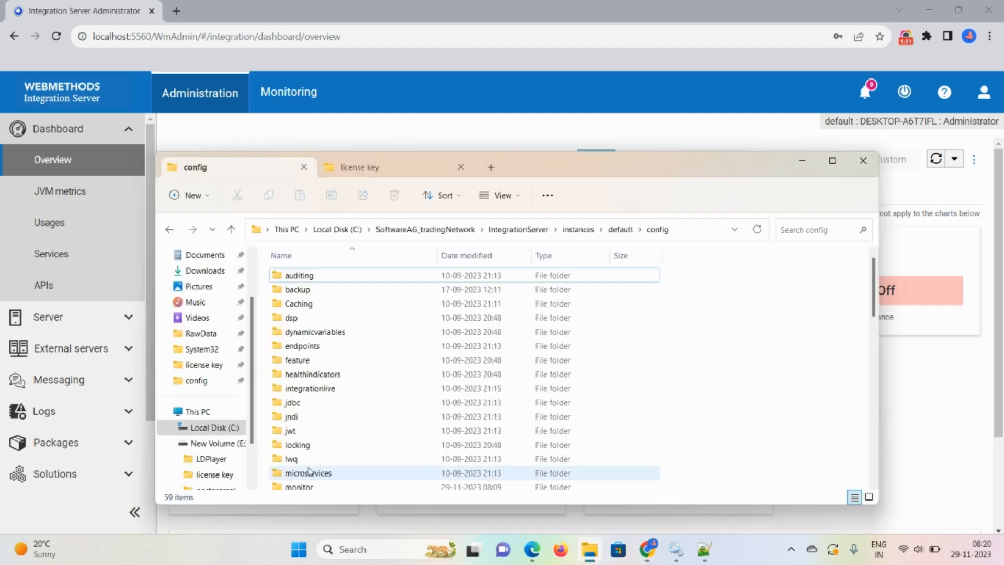
pyautogui.click(219, 443)
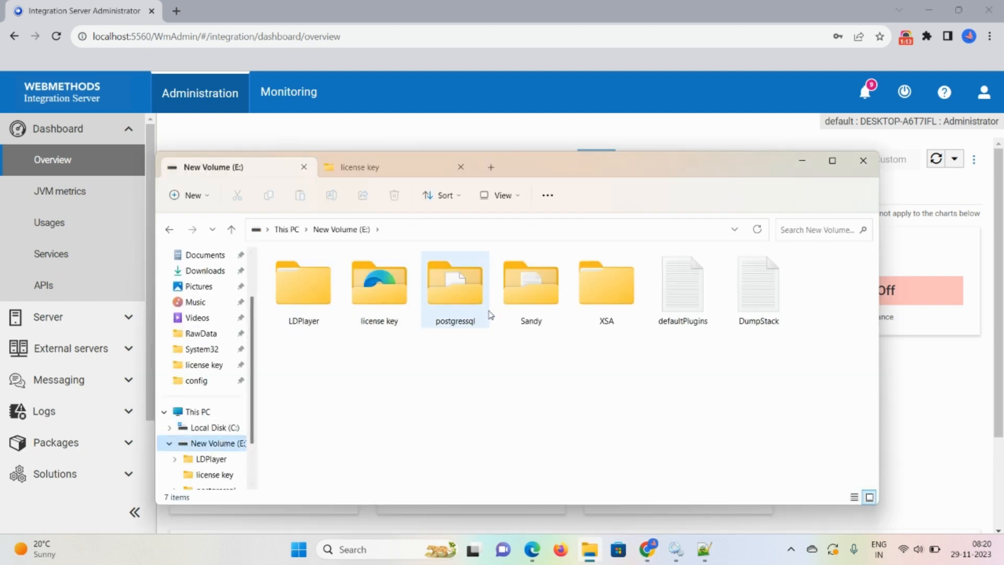
pyautogui.click(380, 306)
pyautogui.doubleClick(380, 306)
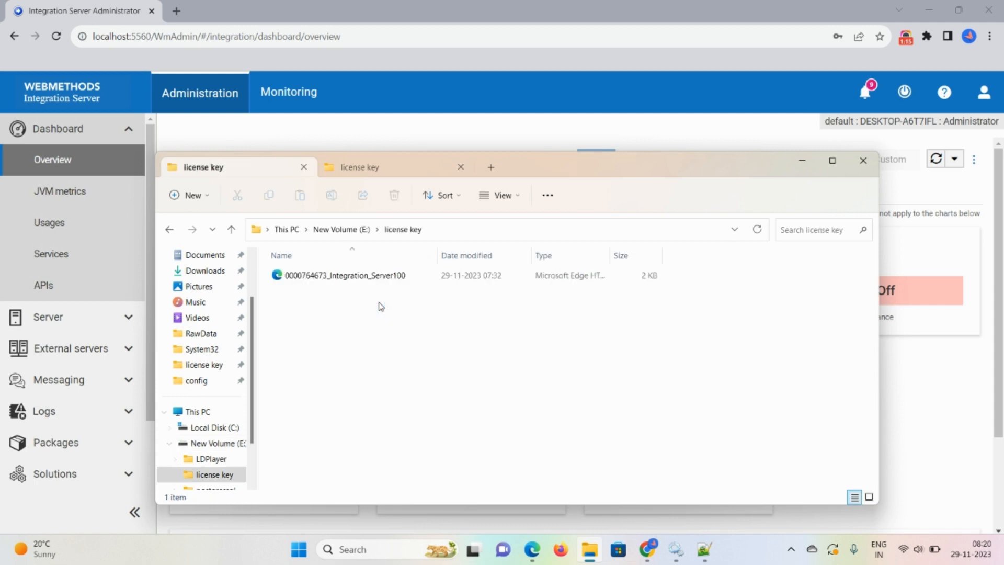
pyautogui.click(325, 281)
pyautogui.doubleClick(325, 277)
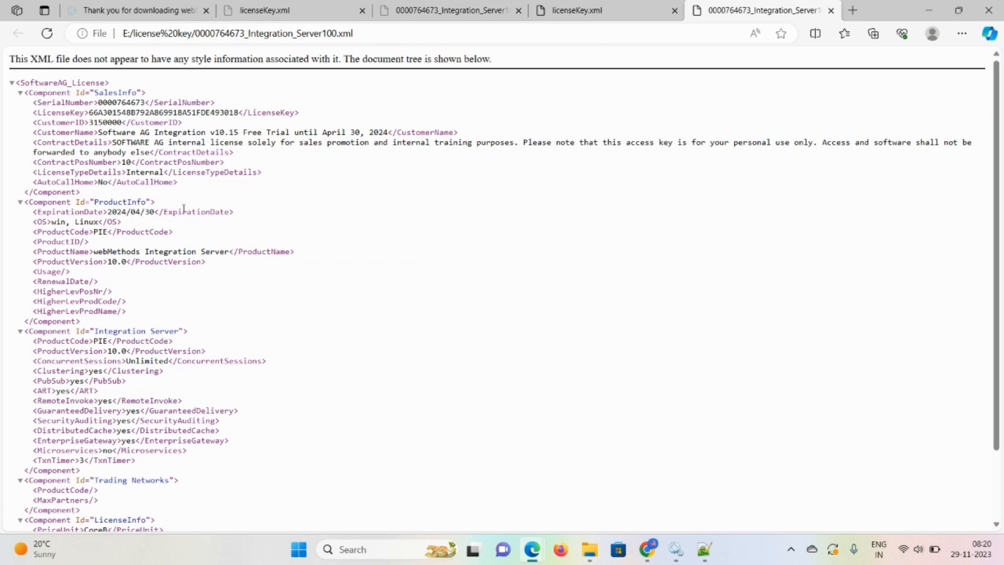
pyautogui.moveTo(586, 556)
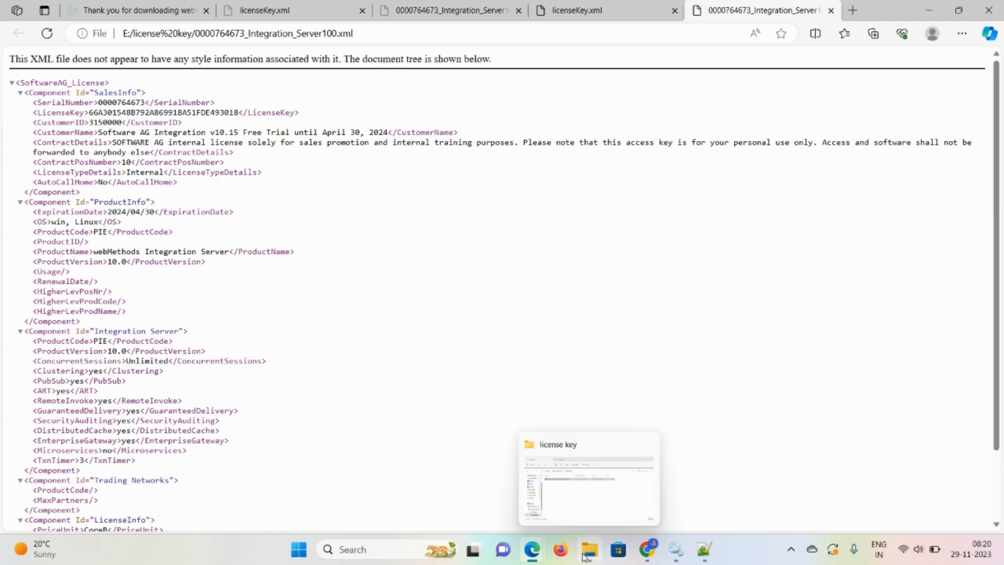
pyautogui.click(562, 497)
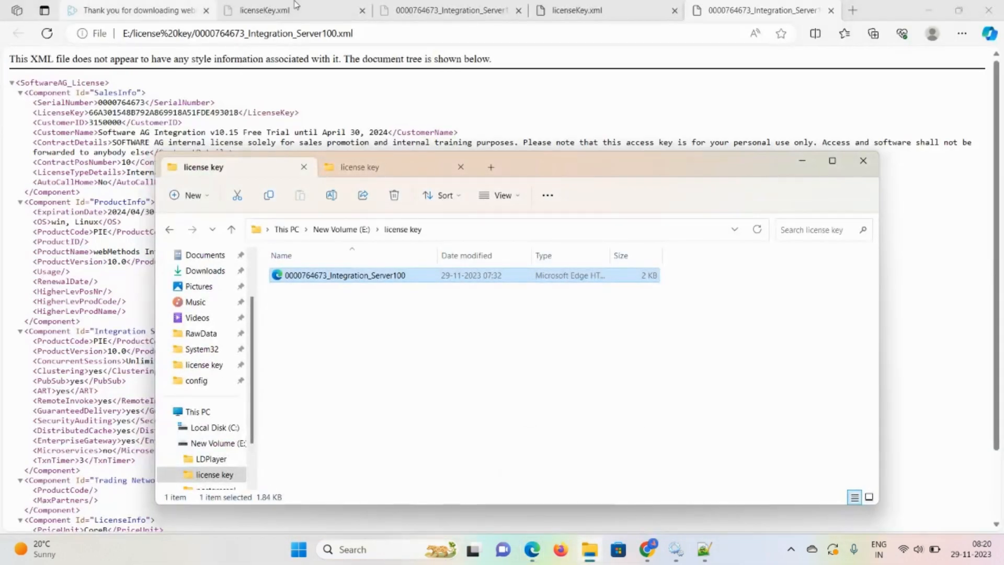
# Step: Switch to Integration Server Administrator in Chrome and open the server's licensing details for editing
pyautogui.moveTo(652, 553)
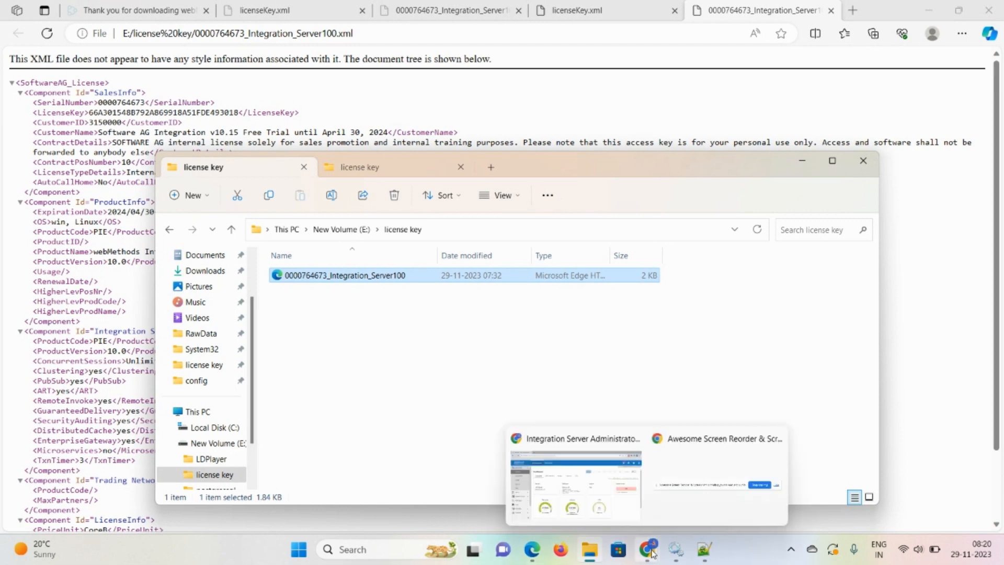
pyautogui.click(589, 475)
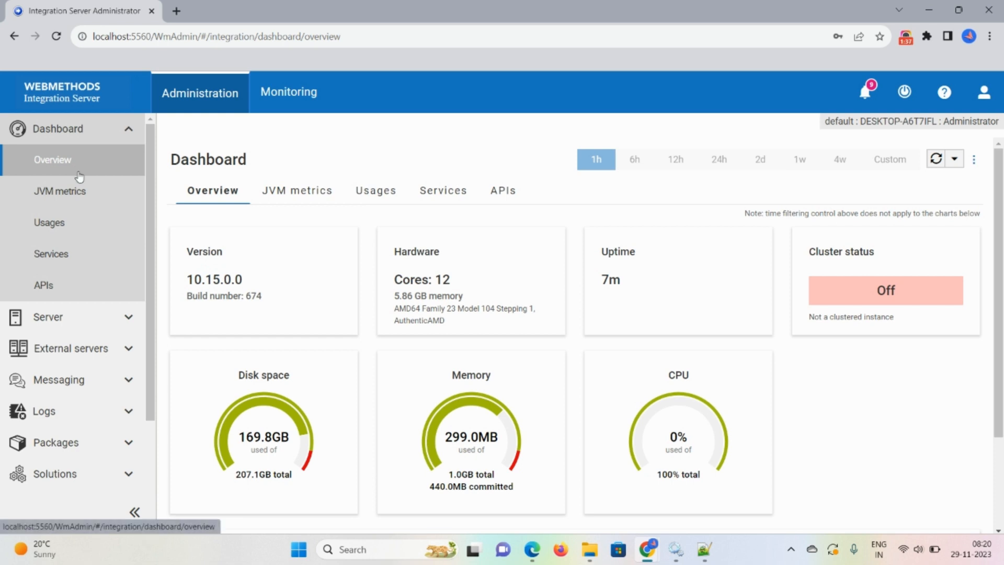
pyautogui.click(78, 320)
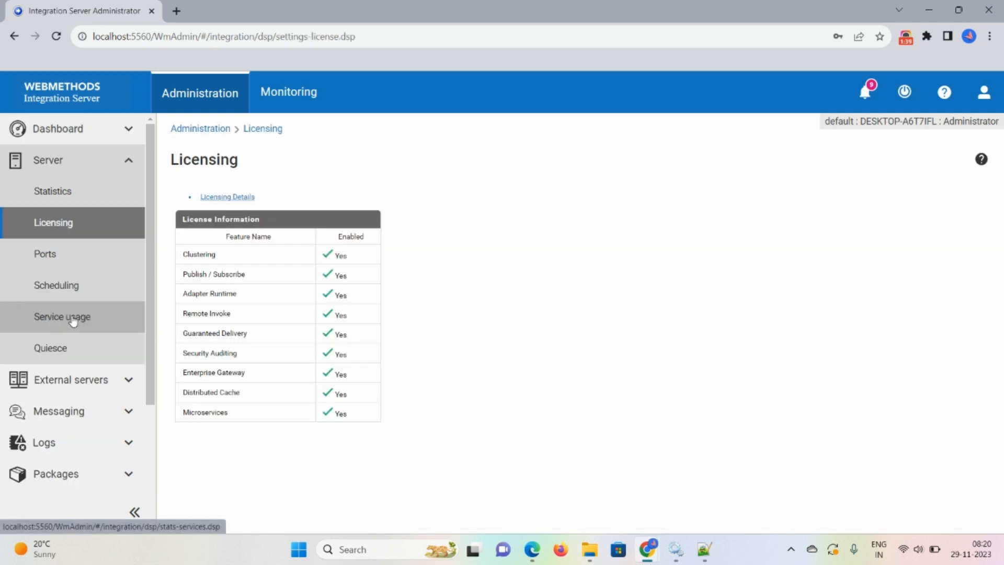
pyautogui.click(228, 197)
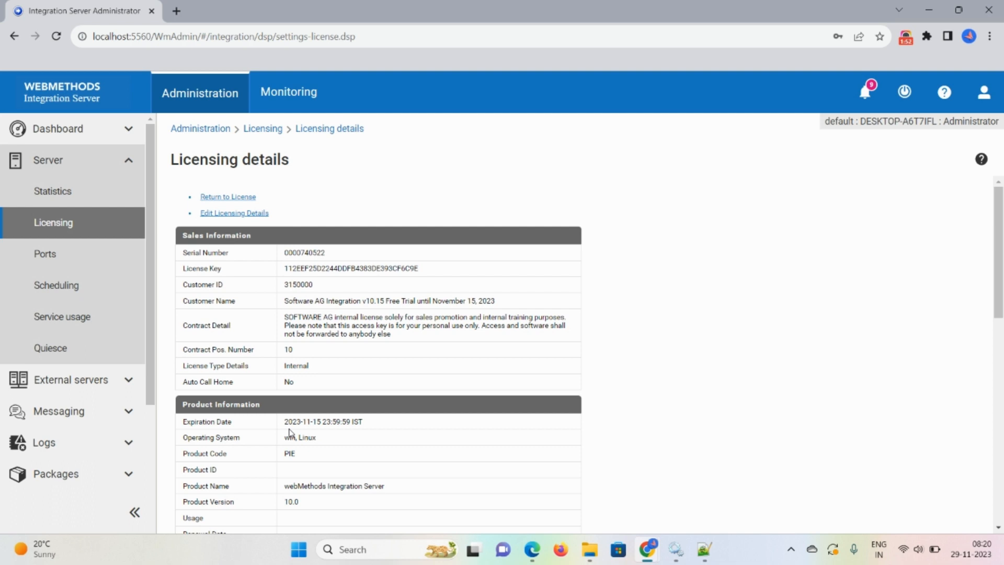
pyautogui.click(239, 215)
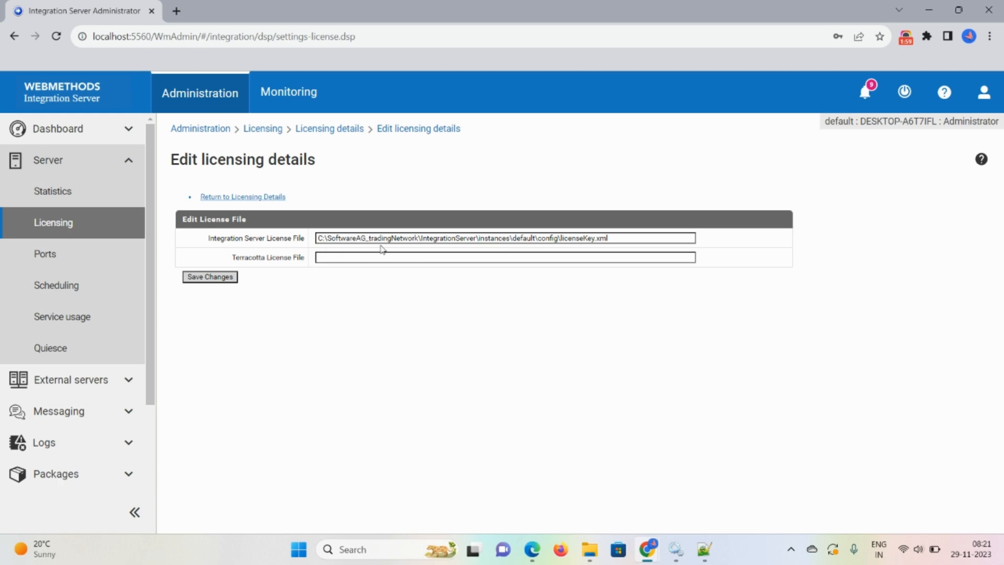
# Step: In File Explorer, open C:\SoftwareAG_tradingNetwork\IntegrationServer\instances\default\config and locate the existing licenseKey file
pyautogui.moveTo(588, 554)
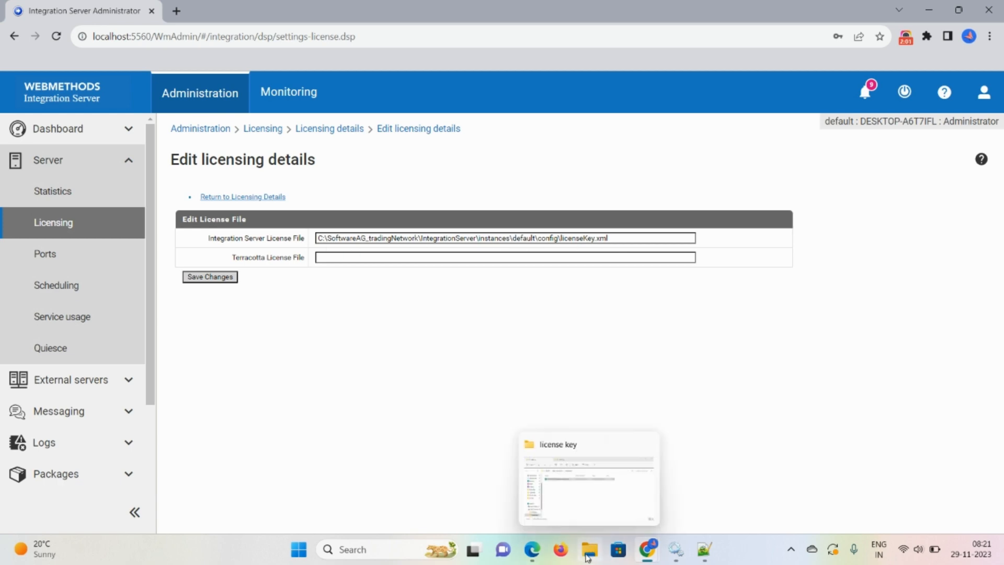
pyautogui.click(563, 489)
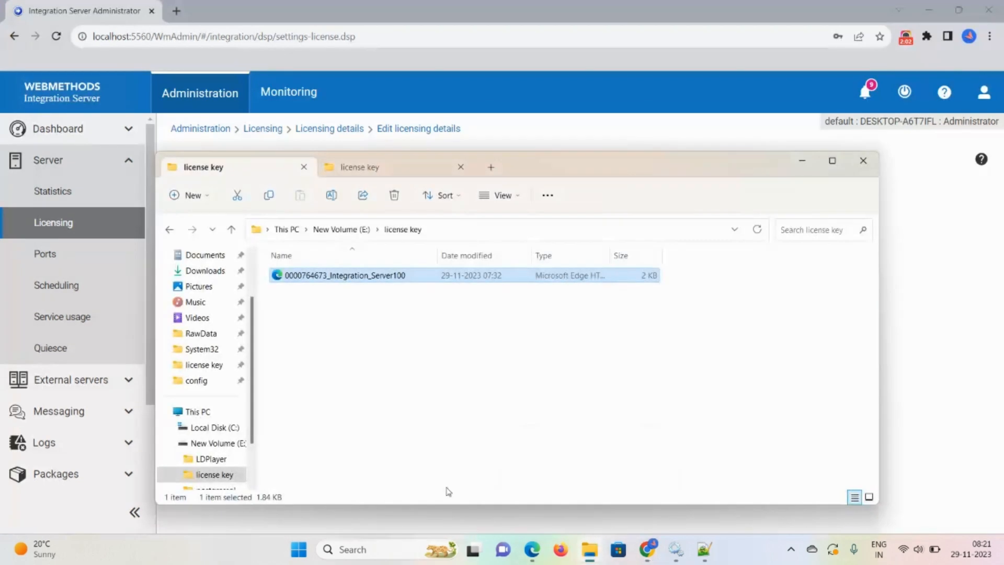
pyautogui.click(219, 429)
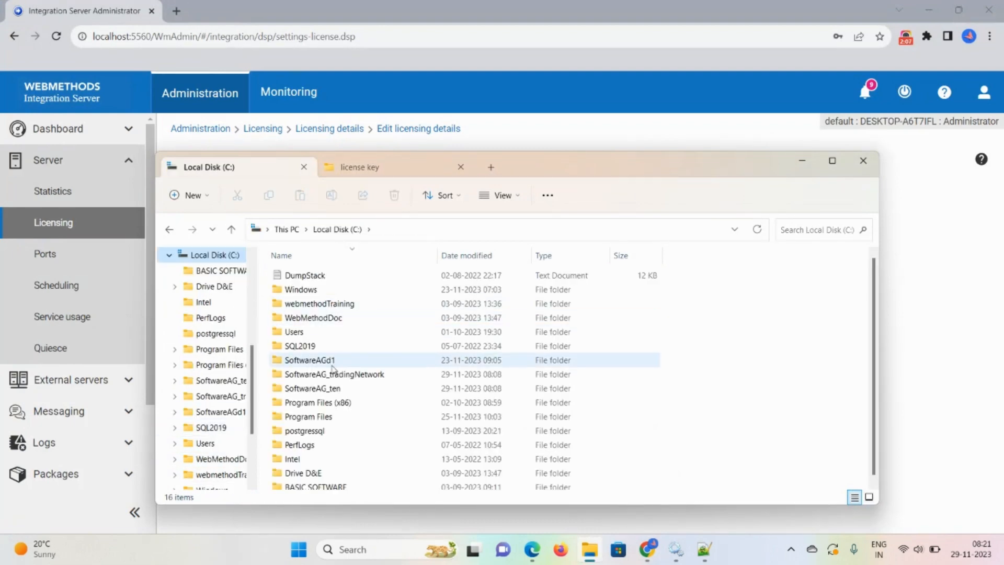
pyautogui.doubleClick(320, 377)
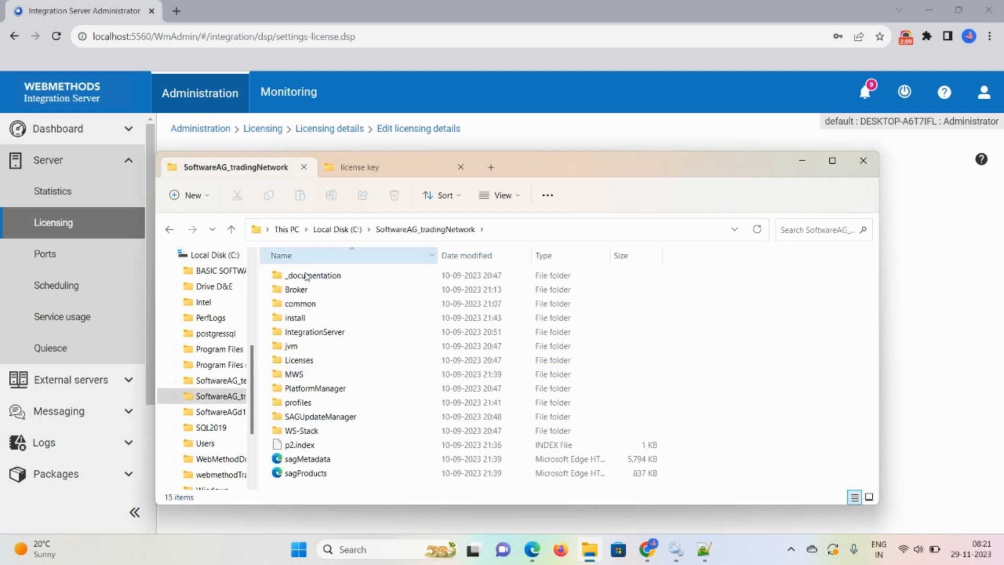
pyautogui.doubleClick(313, 332)
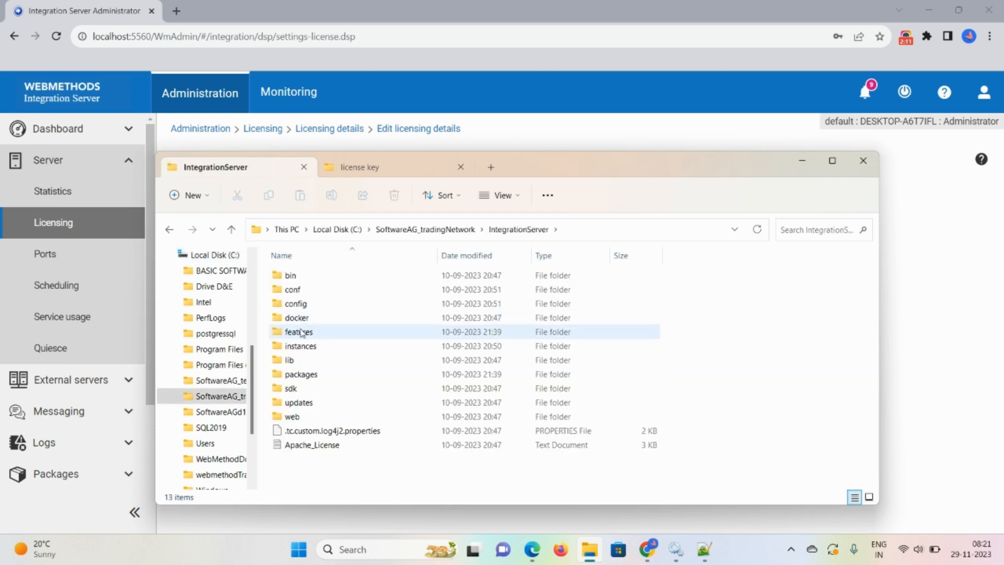
pyautogui.doubleClick(301, 347)
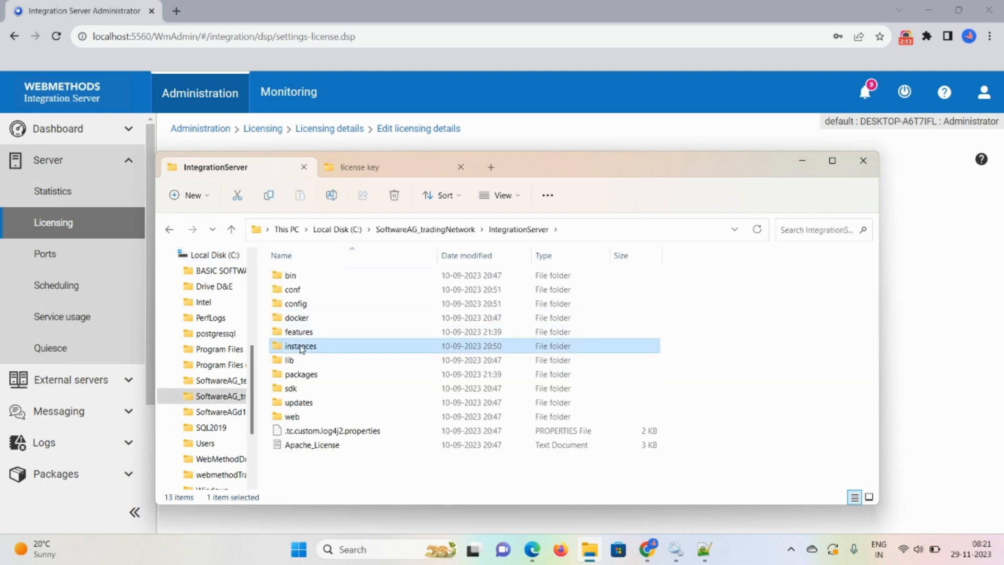
pyautogui.click(302, 277)
pyautogui.doubleClick(302, 277)
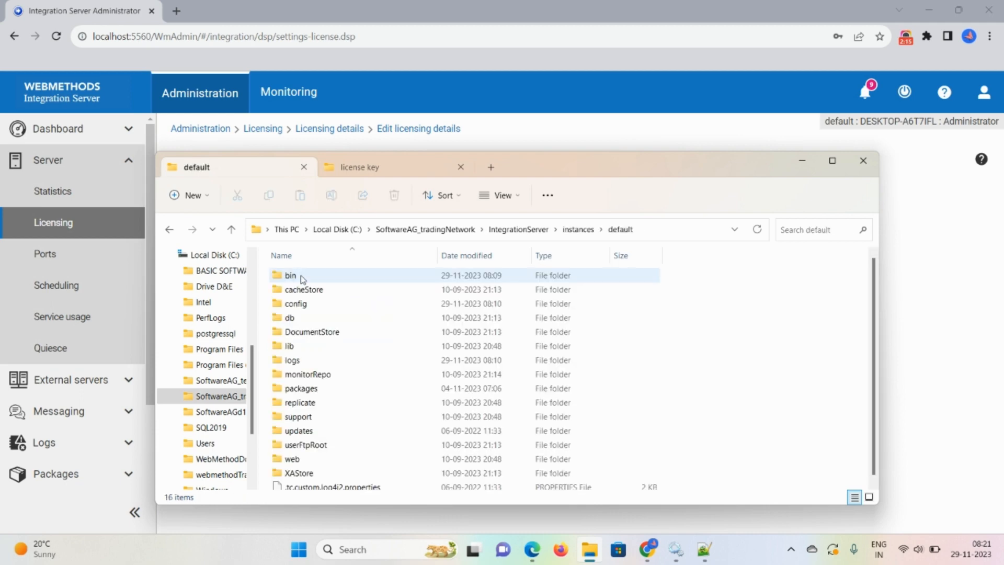
pyautogui.doubleClick(297, 304)
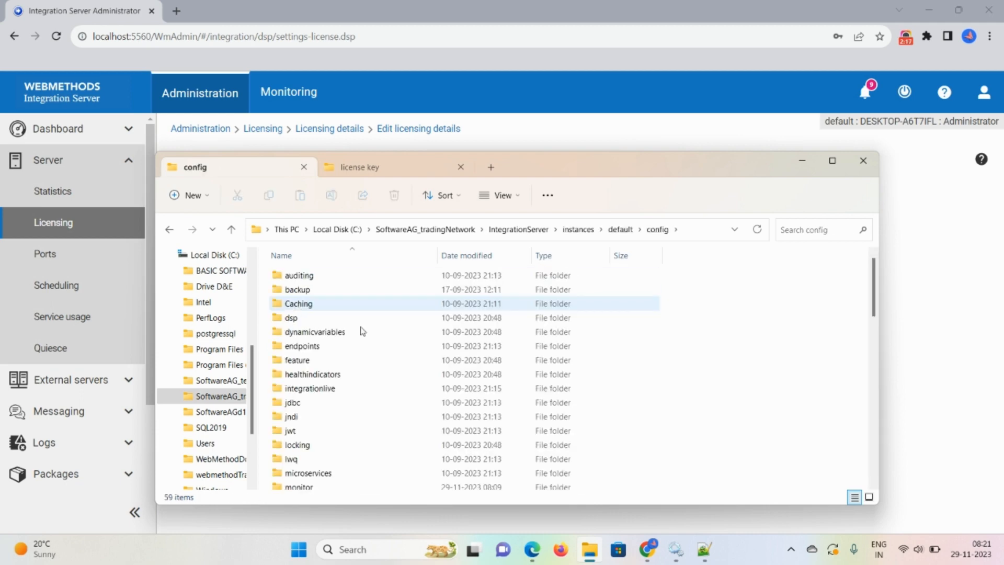
pyautogui.moveTo(879, 304); pyautogui.dragTo(874, 428)
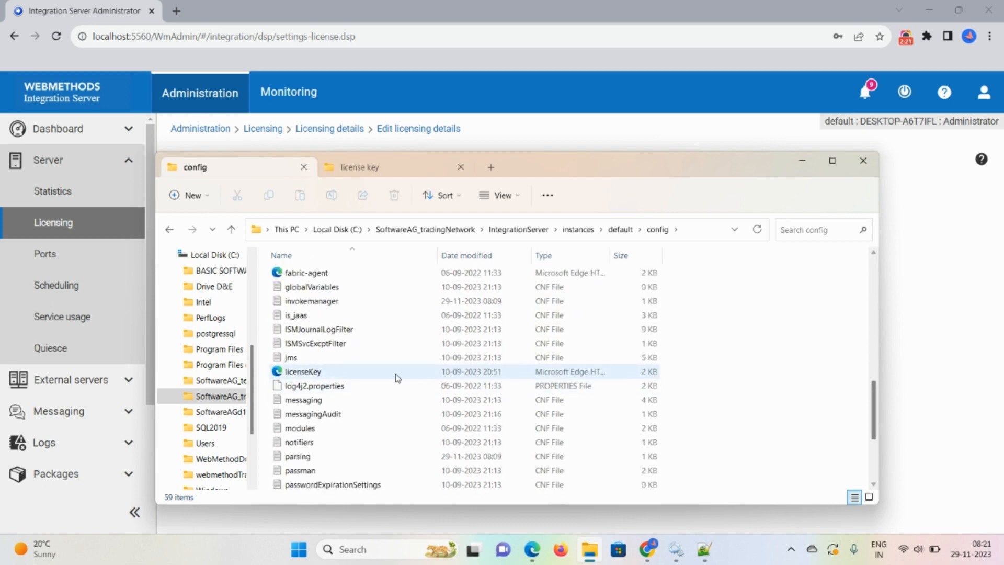
# Step: Copy the Integration Server license file from the license key folder on drive E: into the default instance's config folder
pyautogui.click(377, 170)
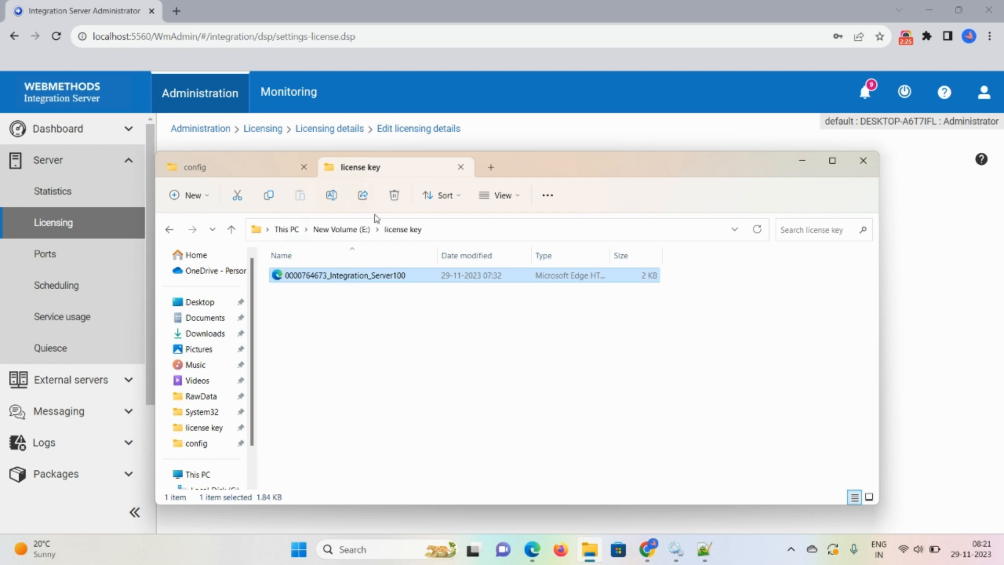
pyautogui.click(354, 279)
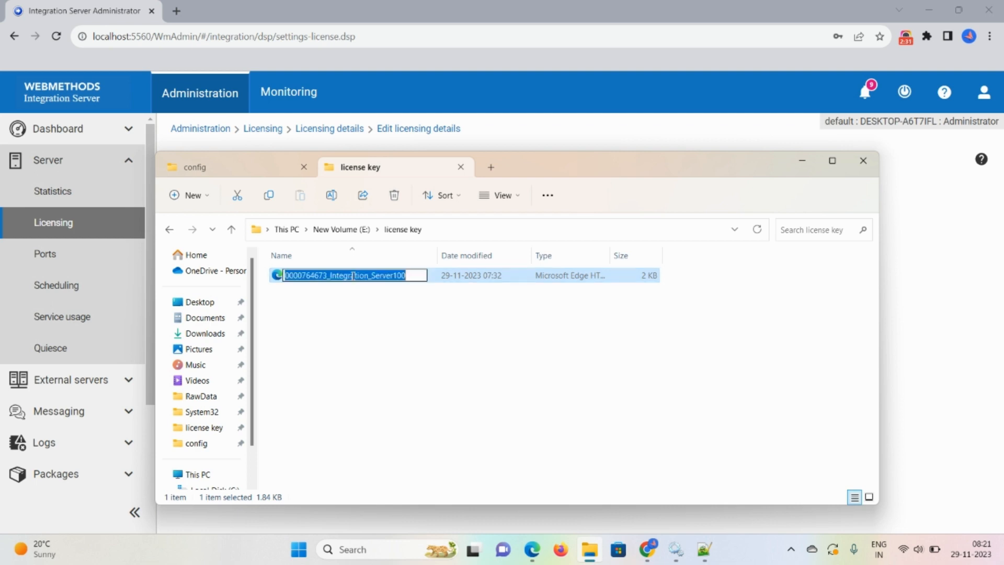
pyautogui.moveTo(370, 370); pyautogui.dragTo(358, 286)
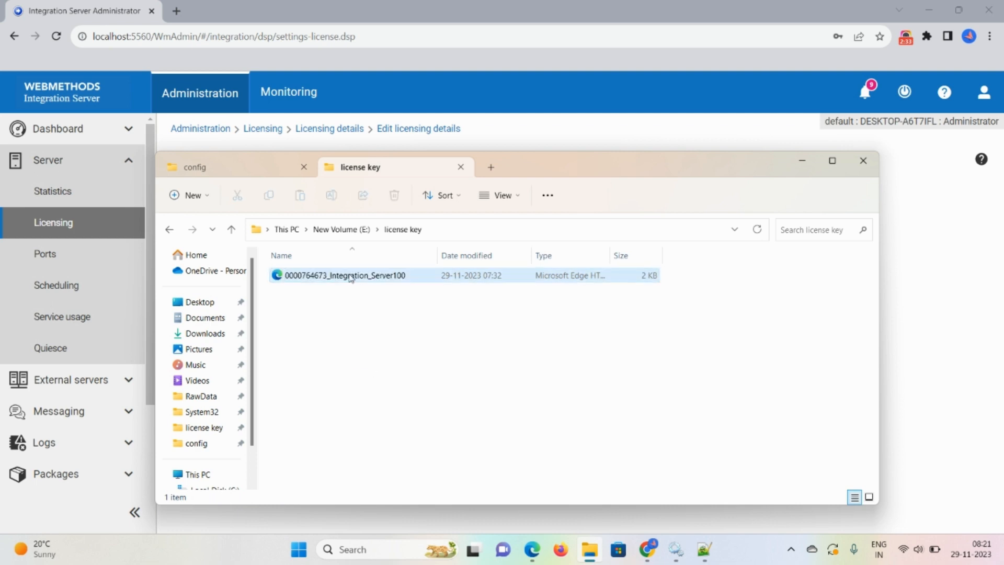
pyautogui.click(353, 276)
pyautogui.hotkey('ctrl', 'c')
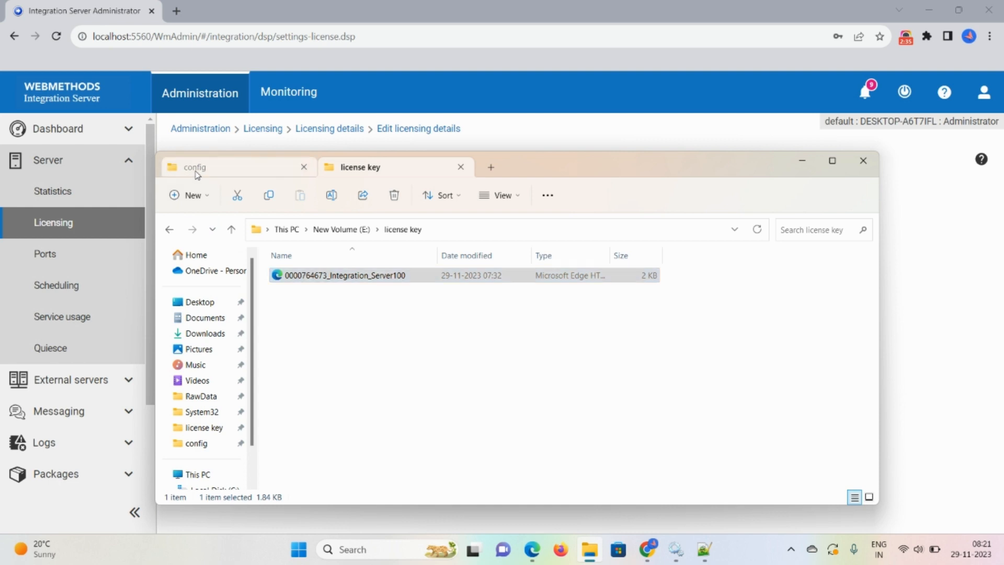
pyautogui.click(191, 166)
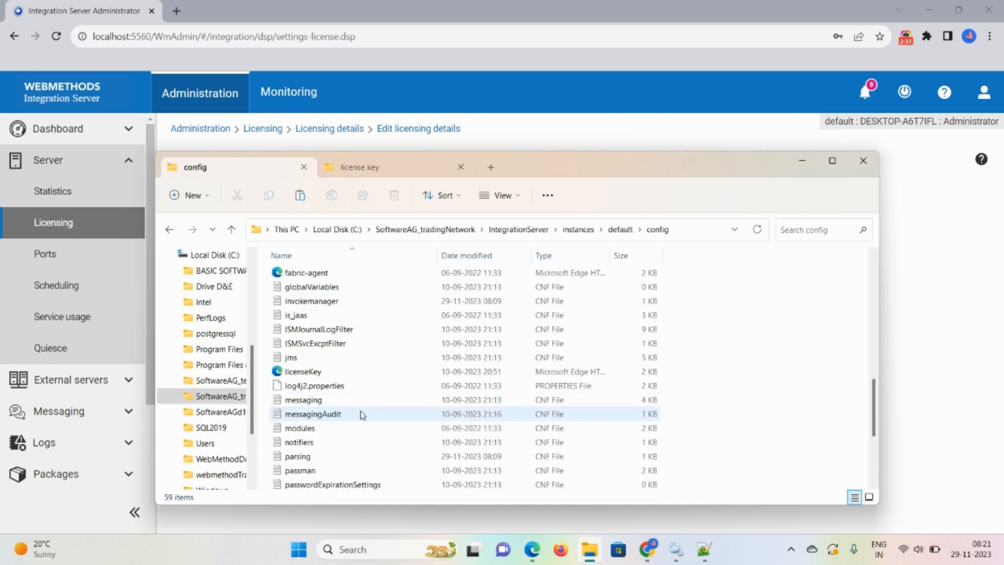
pyautogui.hotkey('ctrl', 'v')
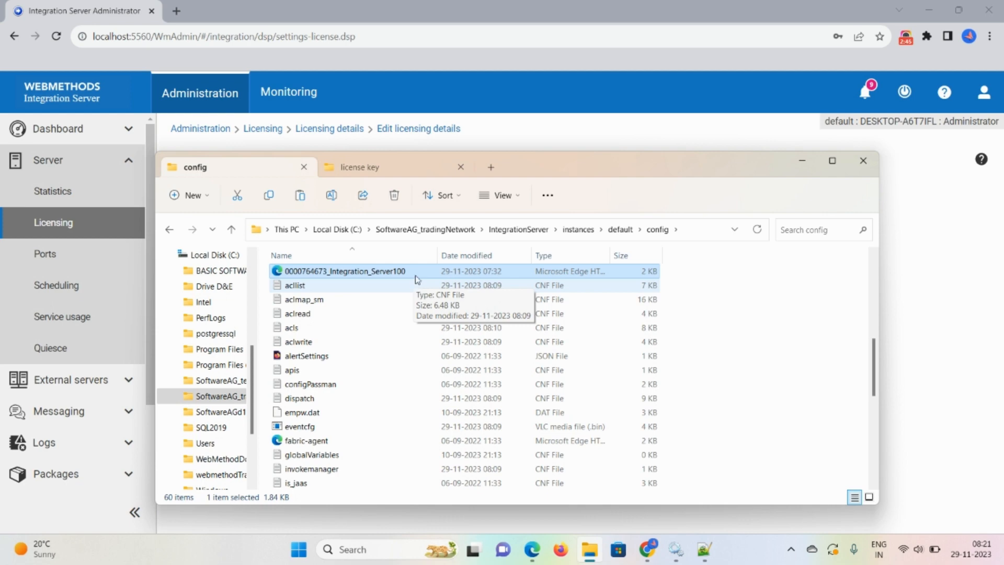
# Step: Copy the config folder's path into Notepad++ below the existing paths as C:\SoftwareAG_tradingNetwork\IntegrationServer\instances\default\config\, leaving blank lines above it
pyautogui.click(685, 228)
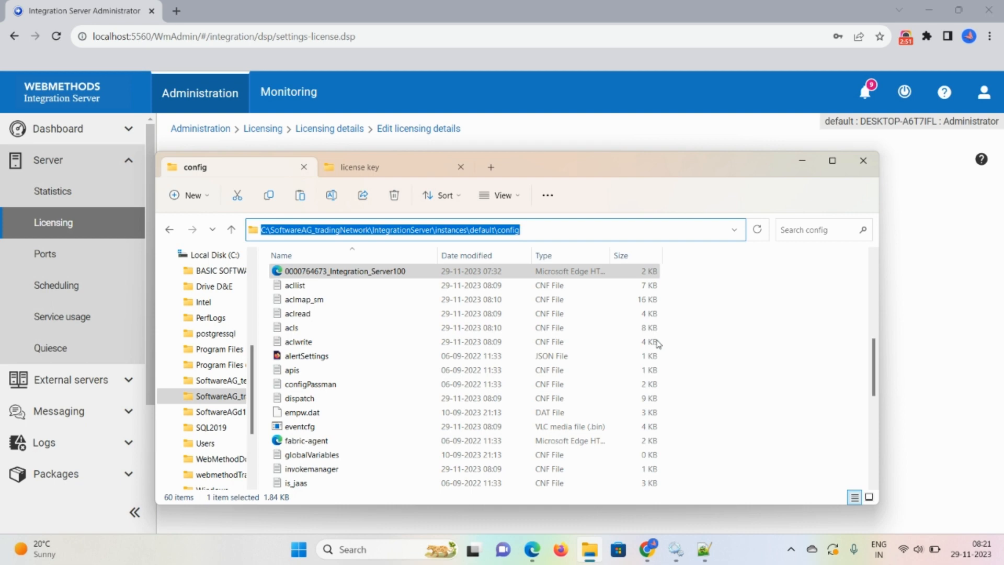
pyautogui.moveTo(704, 549)
pyautogui.click(688, 501)
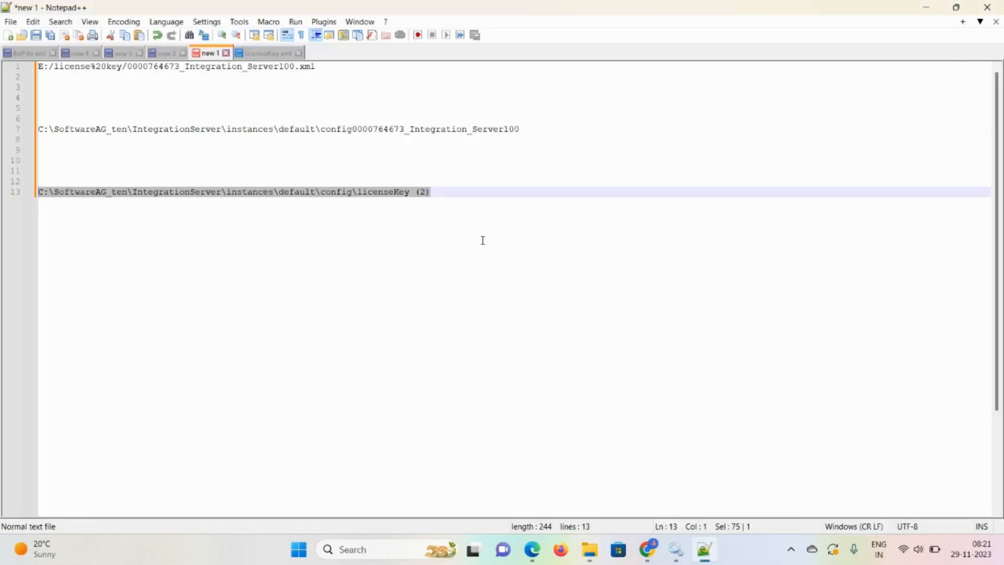
pyautogui.click(449, 197)
pyautogui.press('Return')
pyautogui.press('Return')
pyautogui.press('Return')
pyautogui.press('Return')
pyautogui.press('Return')
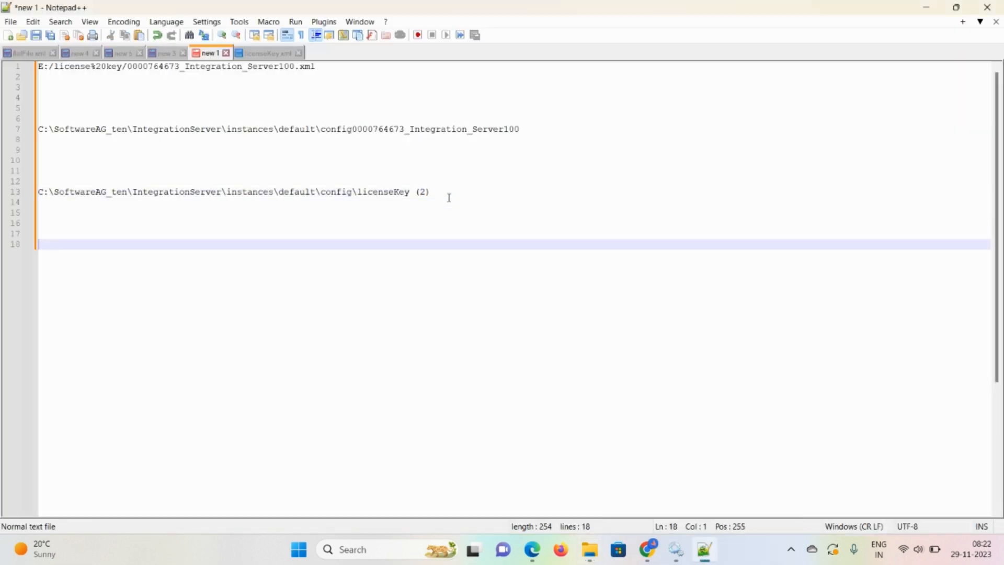
pyautogui.hotkey('ctrl', 'v')
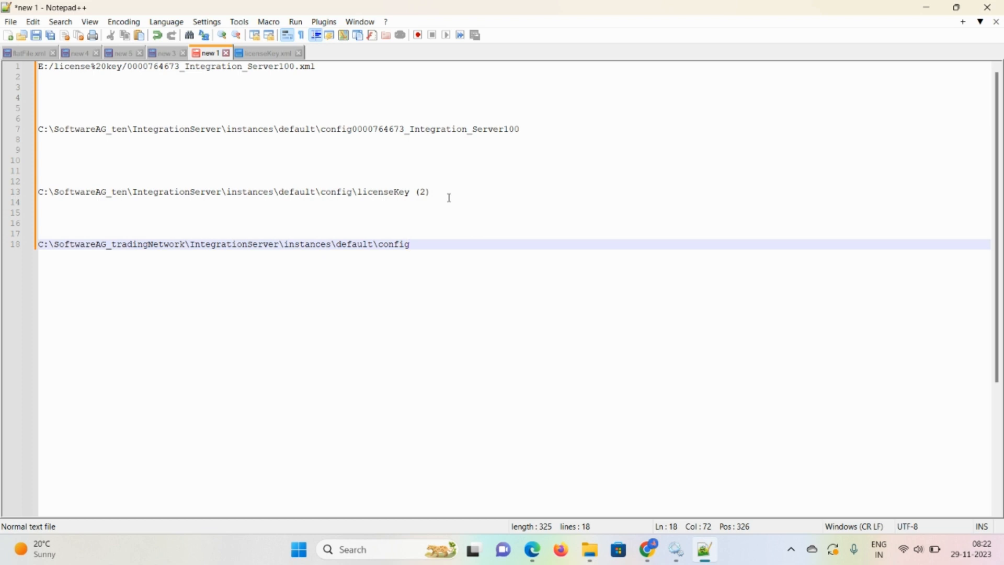
pyautogui.write('\\')
# Step: Copy the new license file's name from the config folder and append it to the config path in Notepad++
pyautogui.moveTo(590, 549)
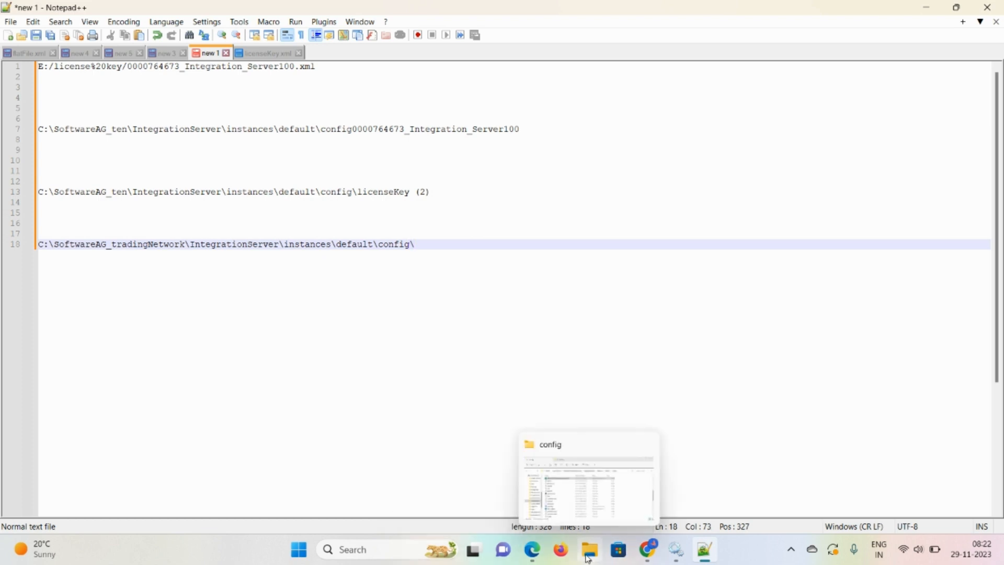
pyautogui.click(562, 489)
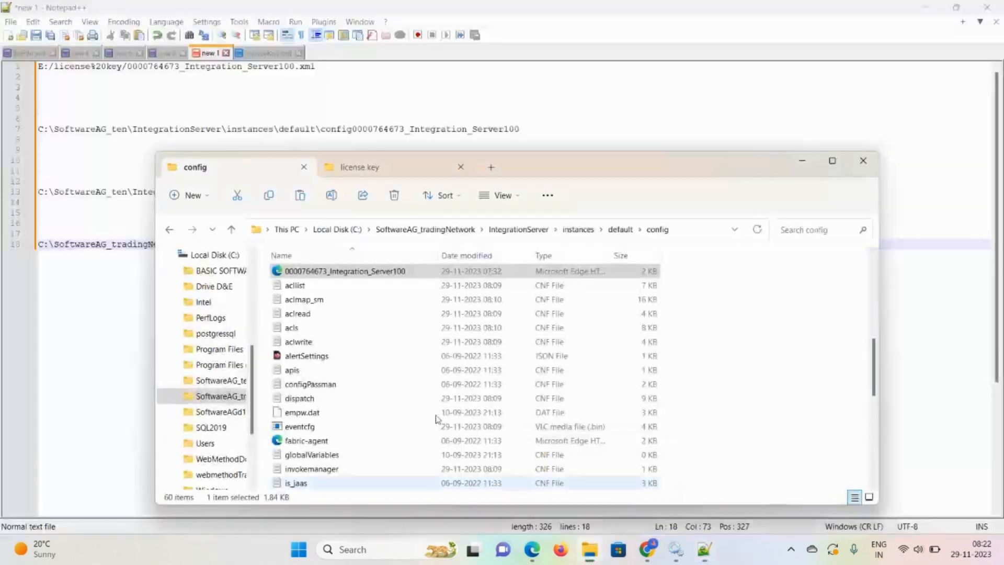
pyautogui.click(402, 271)
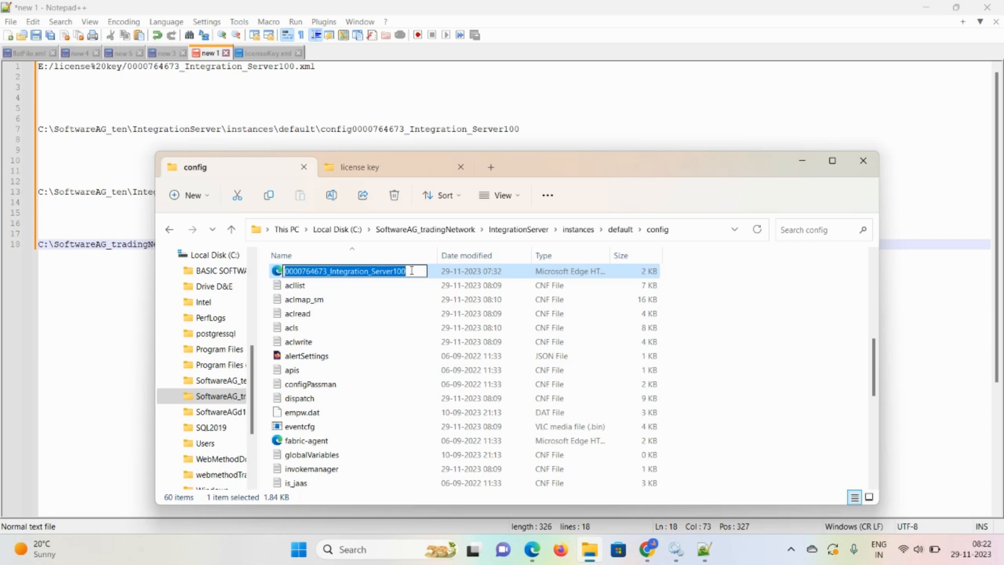
pyautogui.moveTo(704, 548)
pyautogui.click(695, 502)
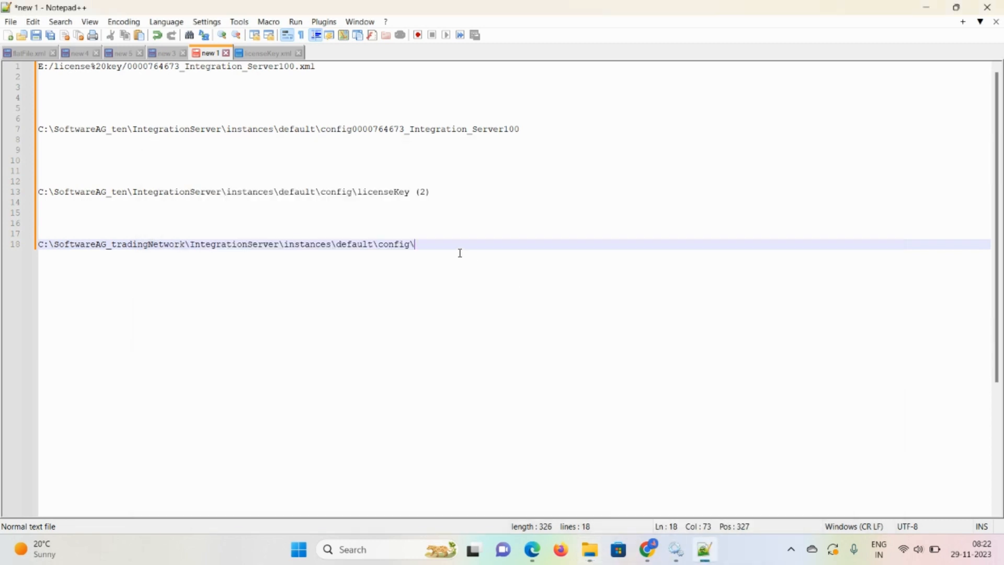
pyautogui.hotkey('ctrl', 'v')
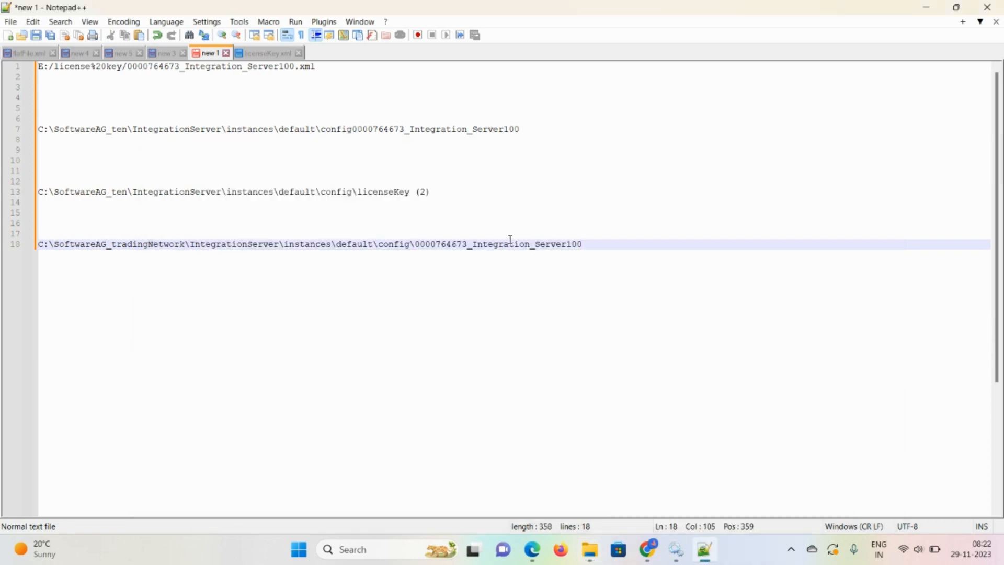
# Step: Try to save the new license file's path from Notepad++ as the Integration Server License File in the browser's licensing details
pyautogui.moveTo(591, 243); pyautogui.dragTo(32, 246)
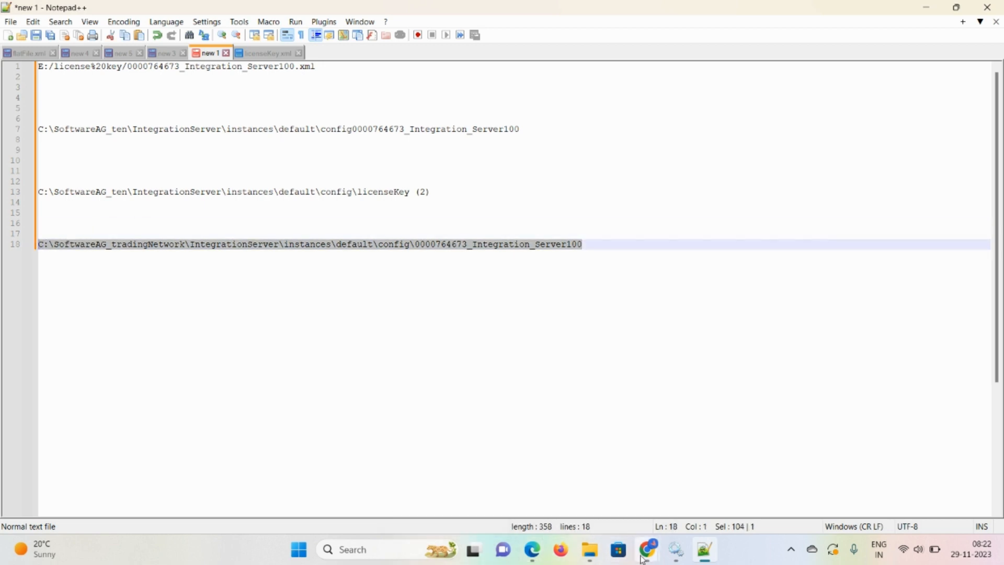
pyautogui.moveTo(646, 553)
pyautogui.click(591, 502)
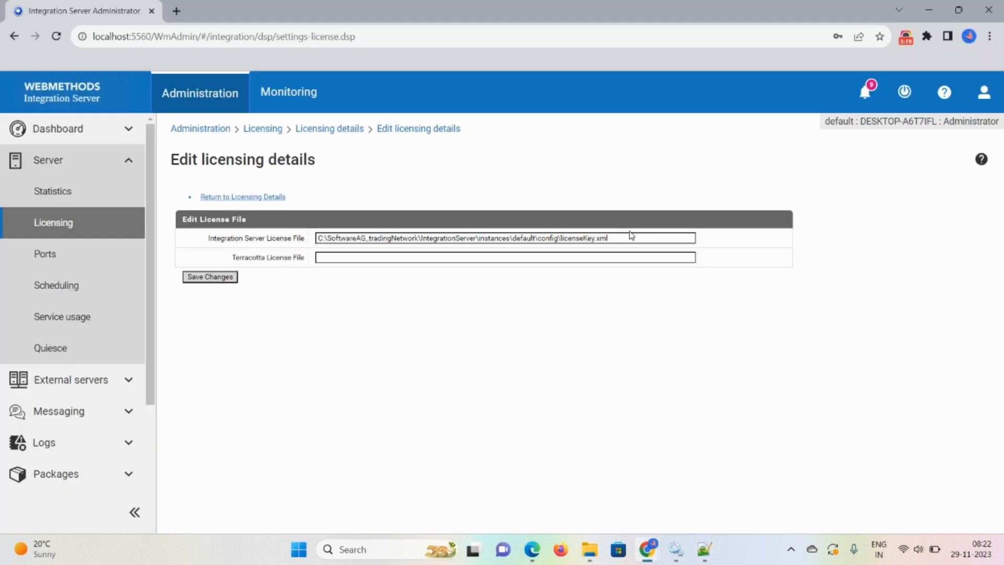
pyautogui.moveTo(631, 236); pyautogui.dragTo(318, 240)
pyautogui.hotkey('ctrl', 'v')
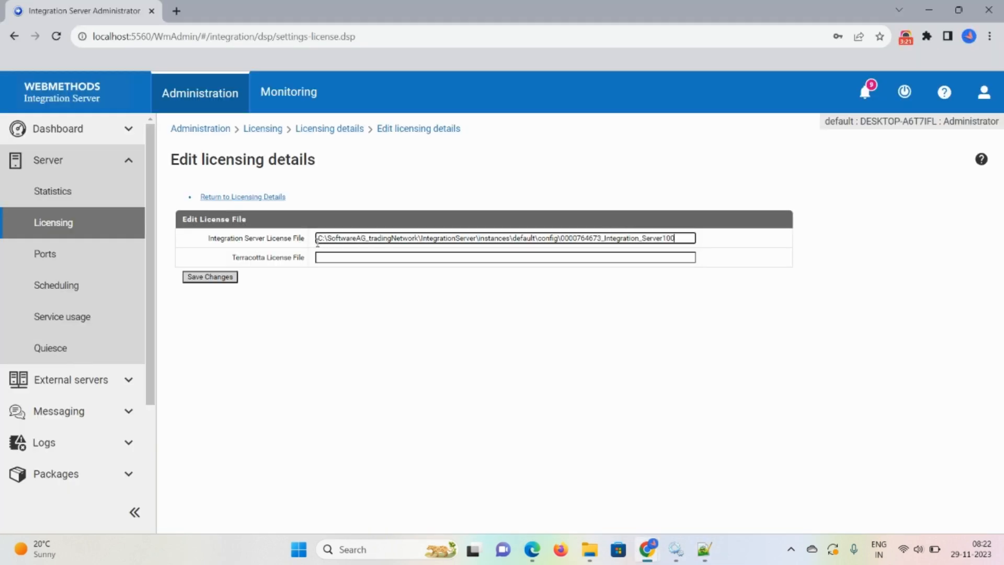
pyautogui.click(207, 281)
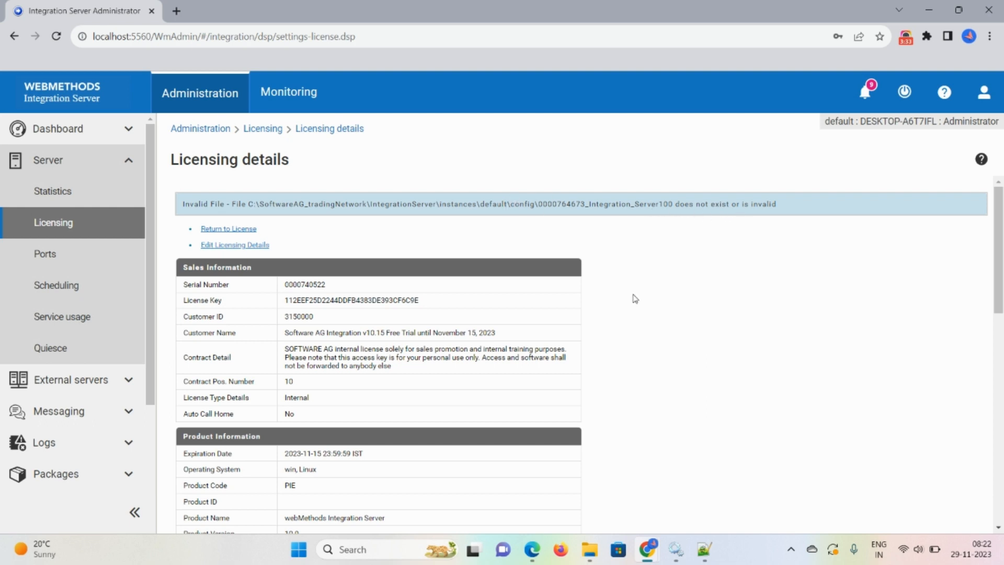
# Step: Switch to the config folder in File Explorer and open the existing licenseKey file to examine its license details
pyautogui.moveTo(590, 550)
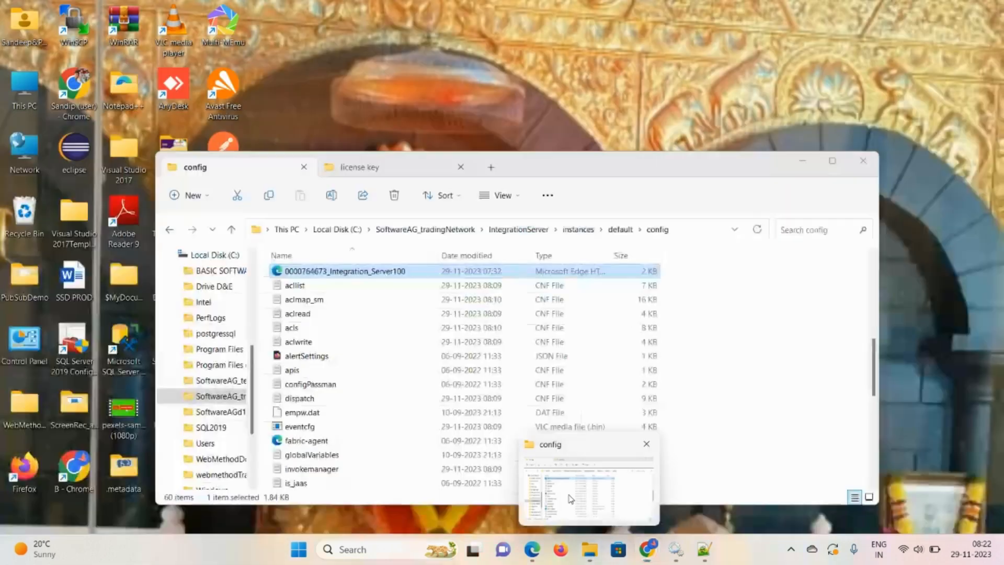
pyautogui.click(563, 508)
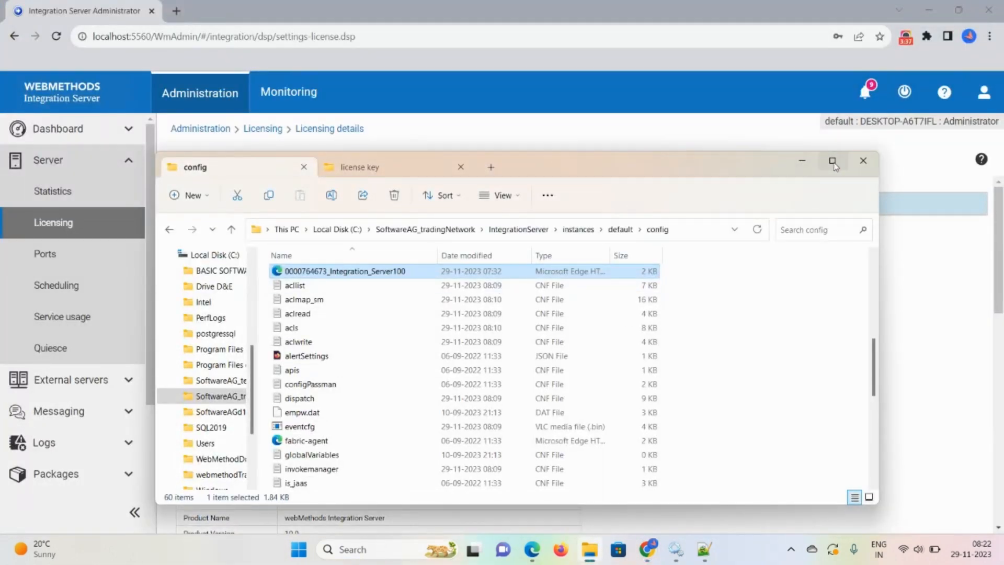
pyautogui.click(832, 161)
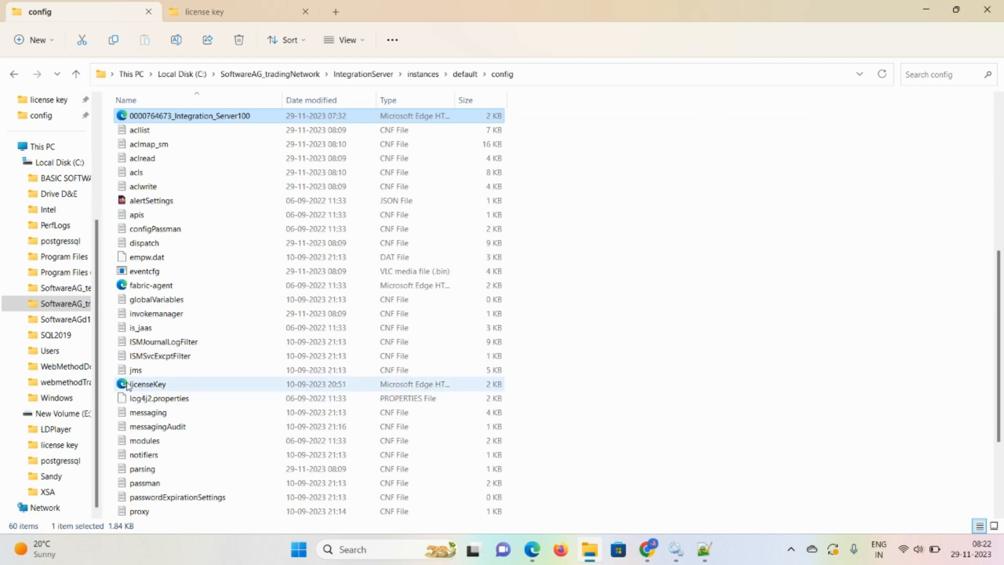
pyautogui.click(162, 387)
pyautogui.doubleClick(163, 390)
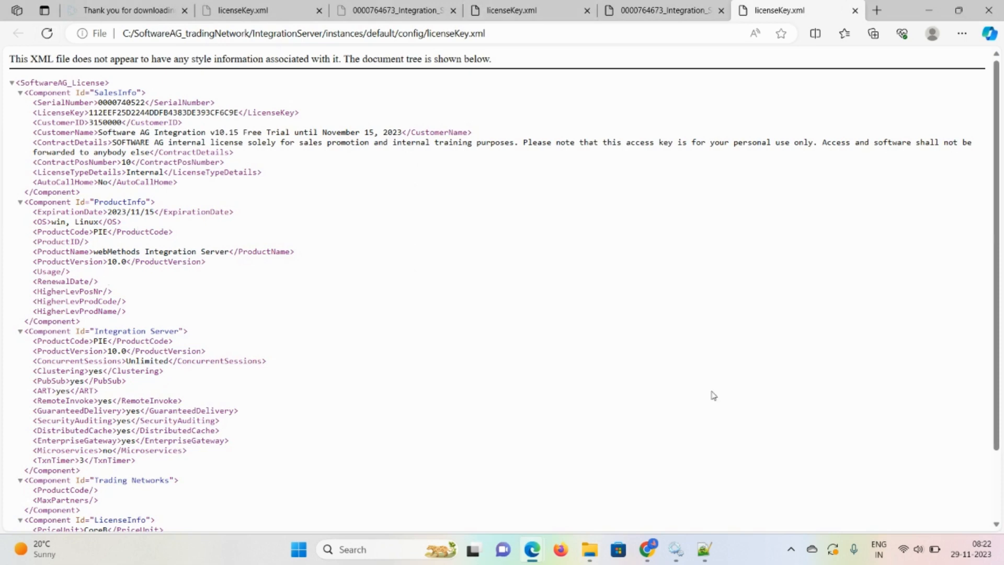
# Step: Return to the config folder in File Explorer and rename the existing licenseKey file as licenseKeyOld
pyautogui.moveTo(587, 546)
pyautogui.click(565, 528)
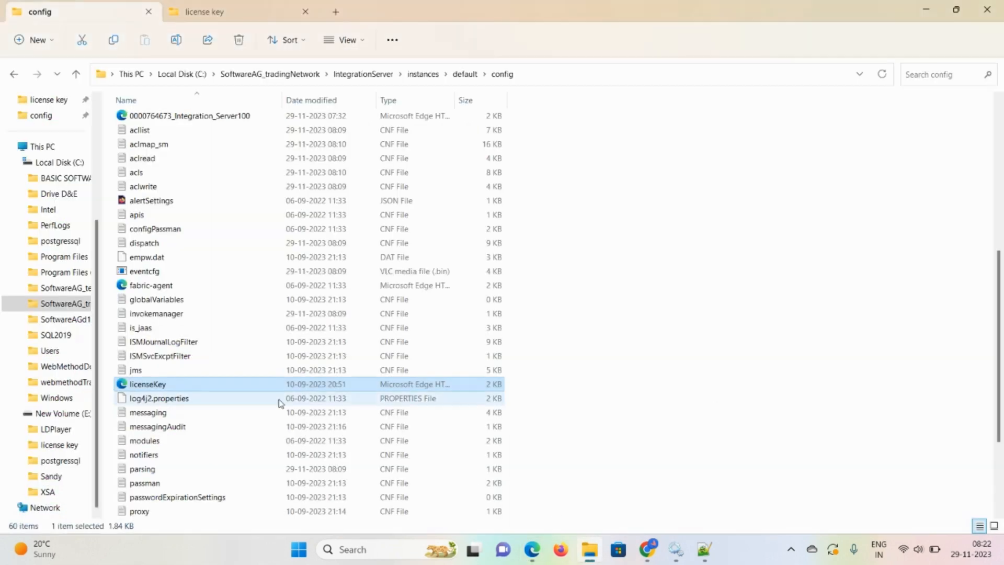
pyautogui.click(187, 385)
pyautogui.click(187, 383)
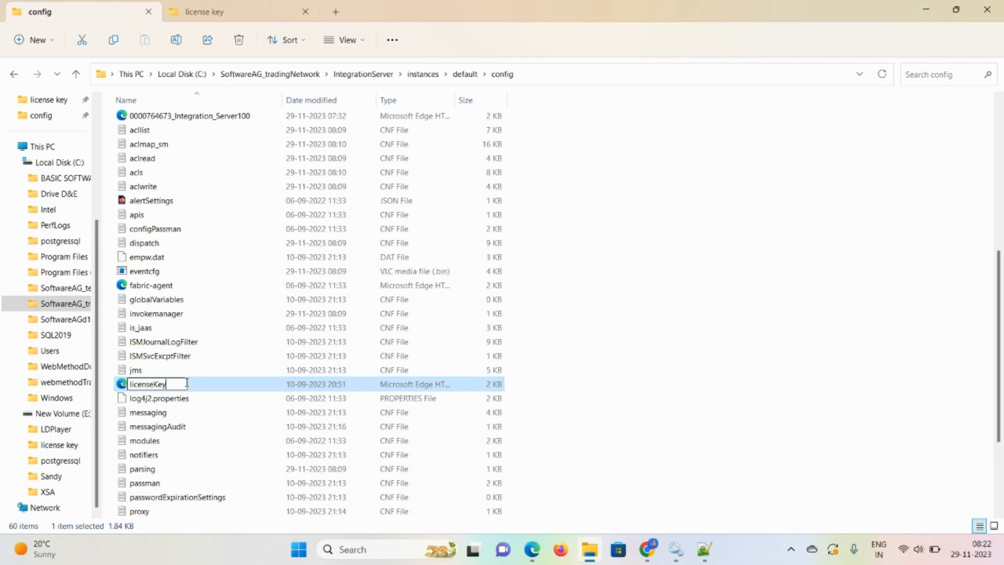
pyautogui.write('Old')
pyautogui.click(637, 412)
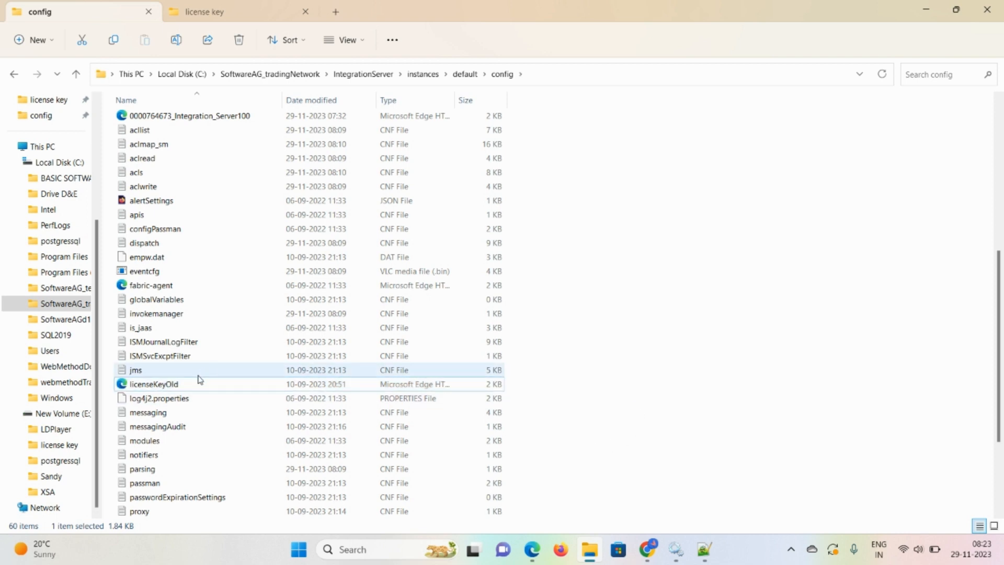
# Step: Copy the licenseKey part of the old license file's name and rename the new Integration Server license file as licenseKey
pyautogui.click(219, 118)
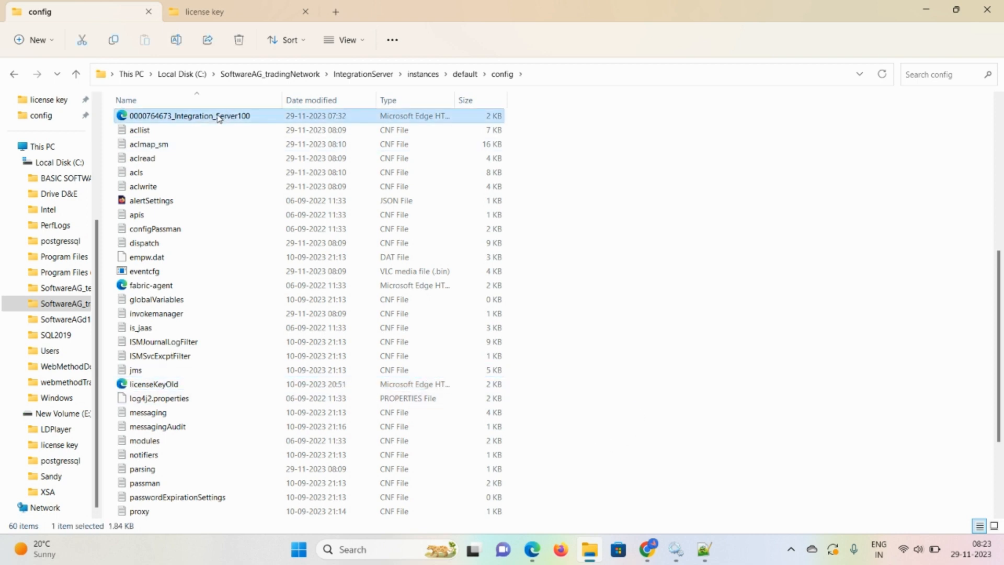
pyautogui.click(154, 388)
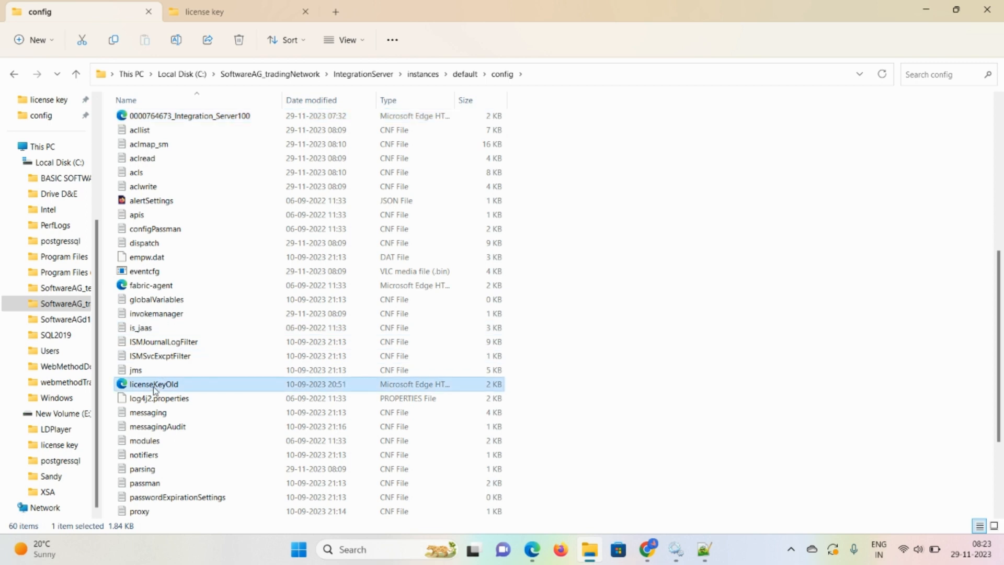
pyautogui.click(166, 388)
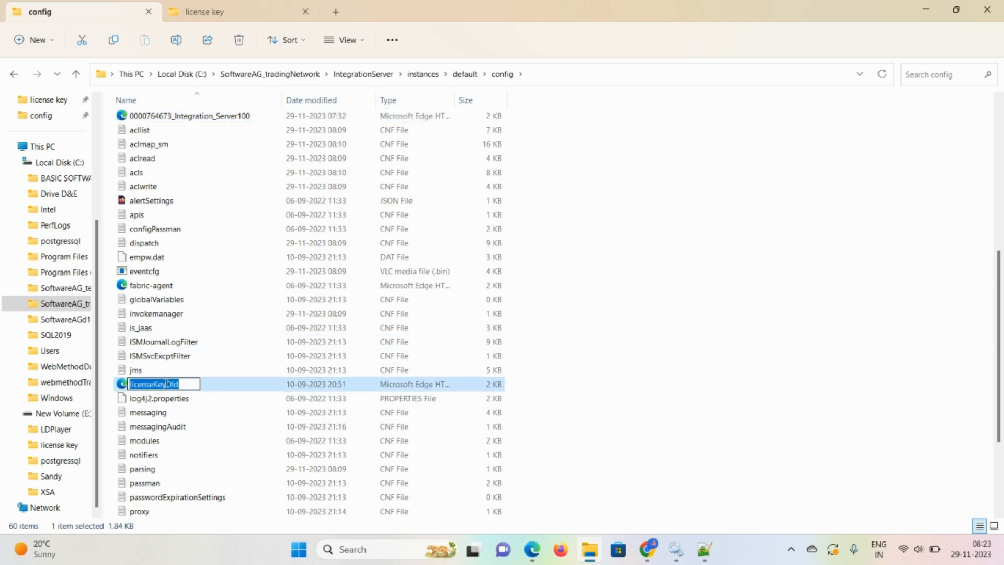
pyautogui.click(166, 384)
pyautogui.moveTo(167, 384); pyautogui.dragTo(125, 386)
pyautogui.hotkey('ctrl', 'c')
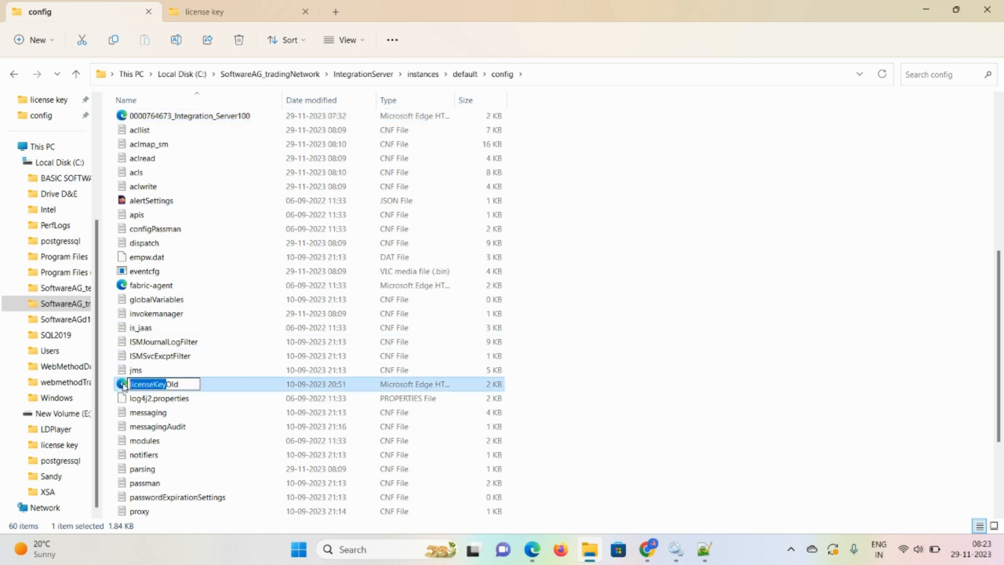
pyautogui.click(215, 120)
pyautogui.click(214, 119)
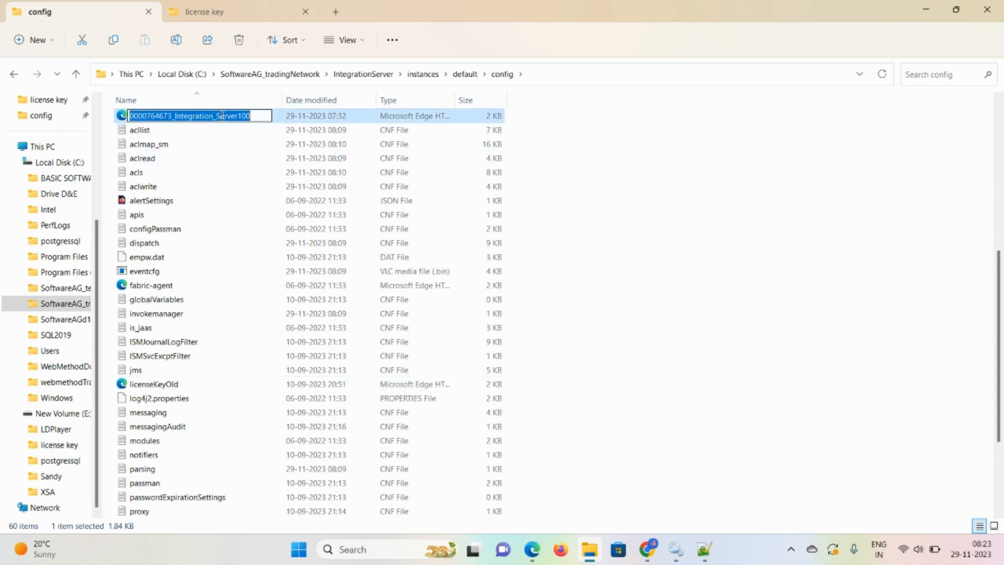
pyautogui.hotkey('ctrl', 'v')
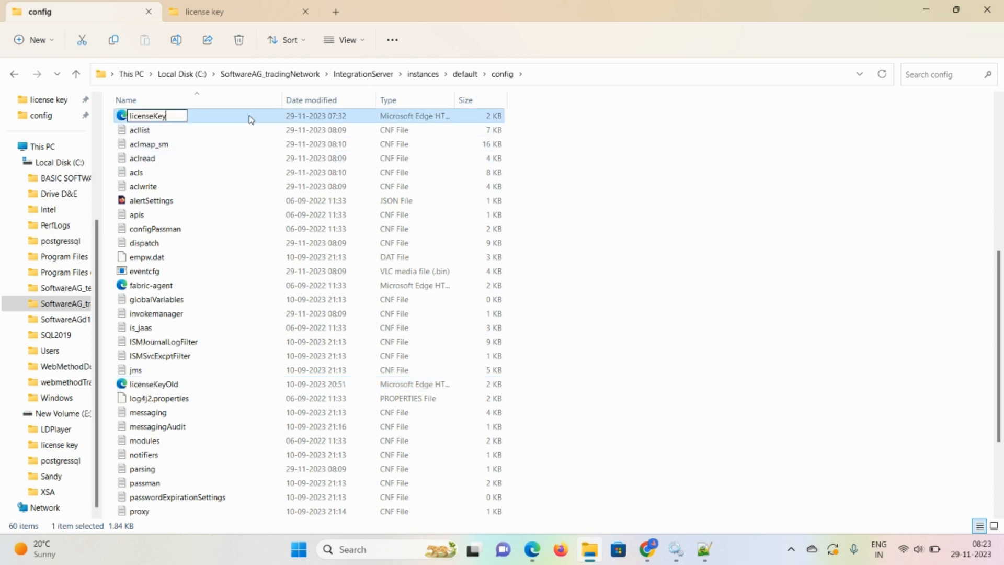
pyautogui.click(699, 230)
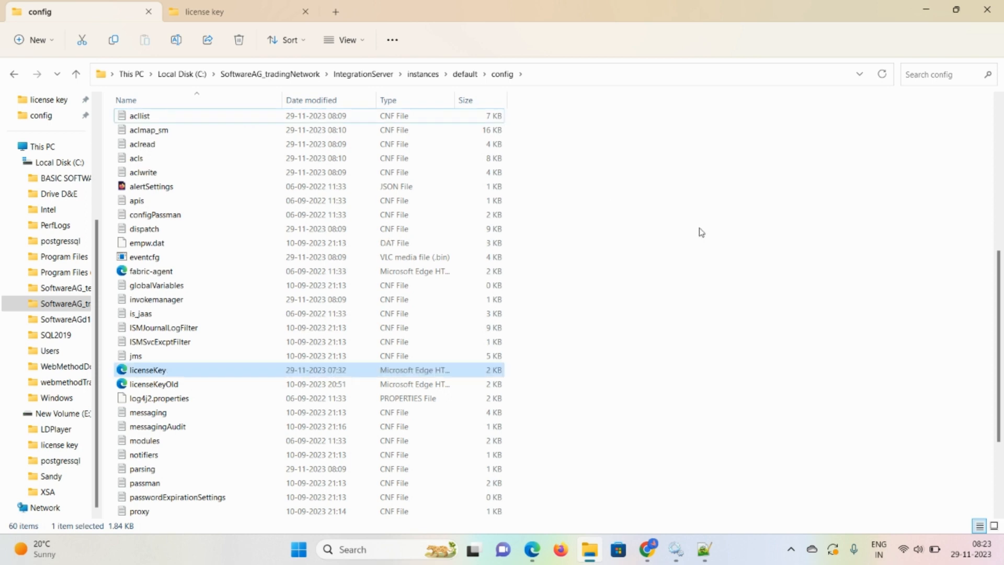
# Step: Open the renamed licenseKey file to check its expiration date, and return to the config folder
pyautogui.doubleClick(157, 371)
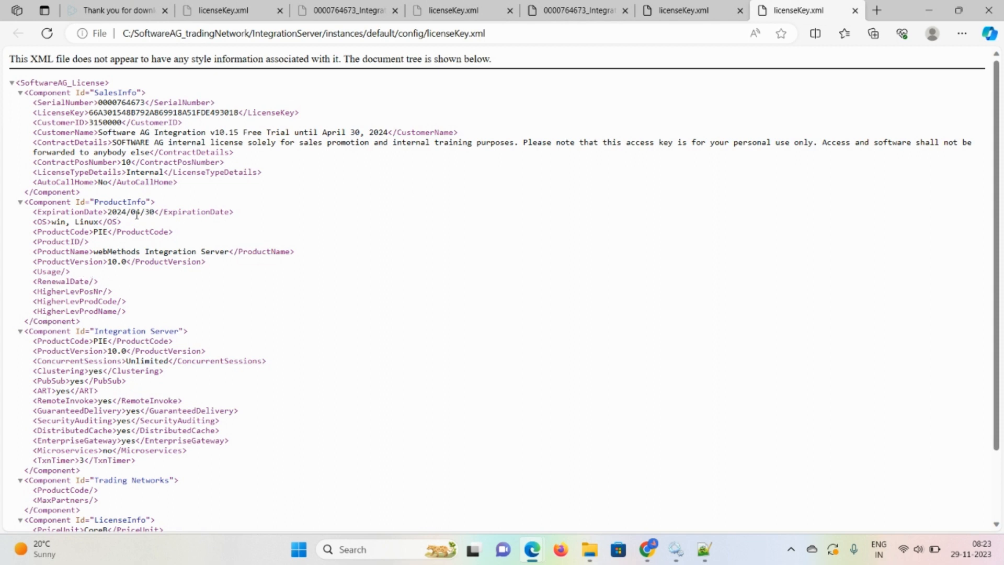
pyautogui.moveTo(590, 550)
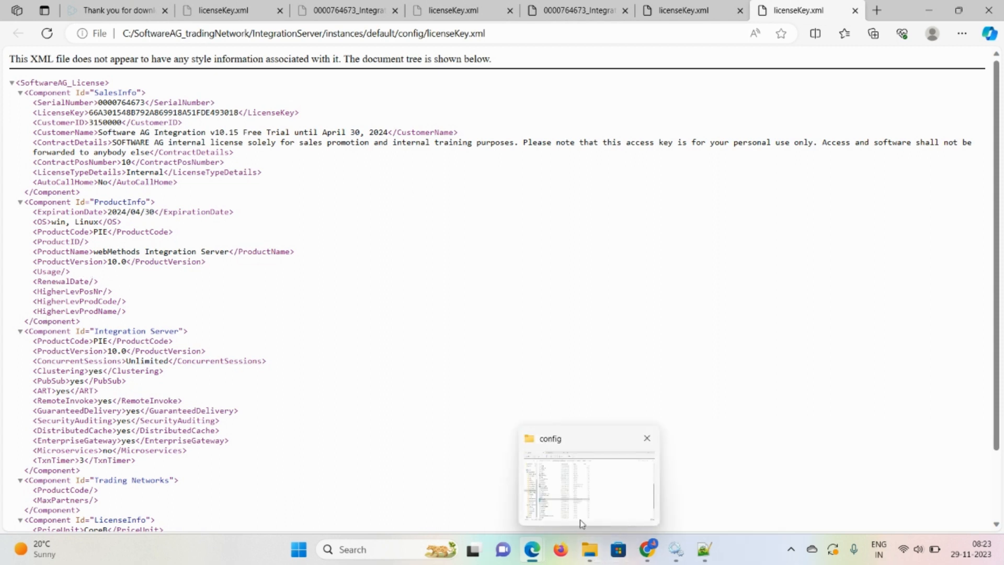
pyautogui.click(623, 484)
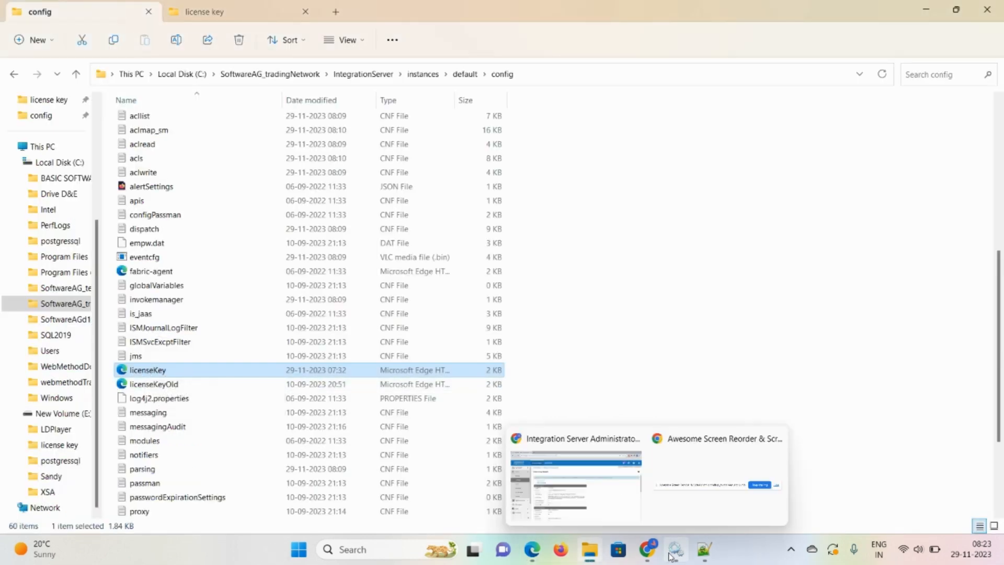
# Step: In the Integration Server Administrator, edit the licensing details and save them with C:\SoftwareAG_tradingNetwork\IntegrationServer\instances\default\config\licenseKey.xml as the Integration Server License File
pyautogui.click(600, 501)
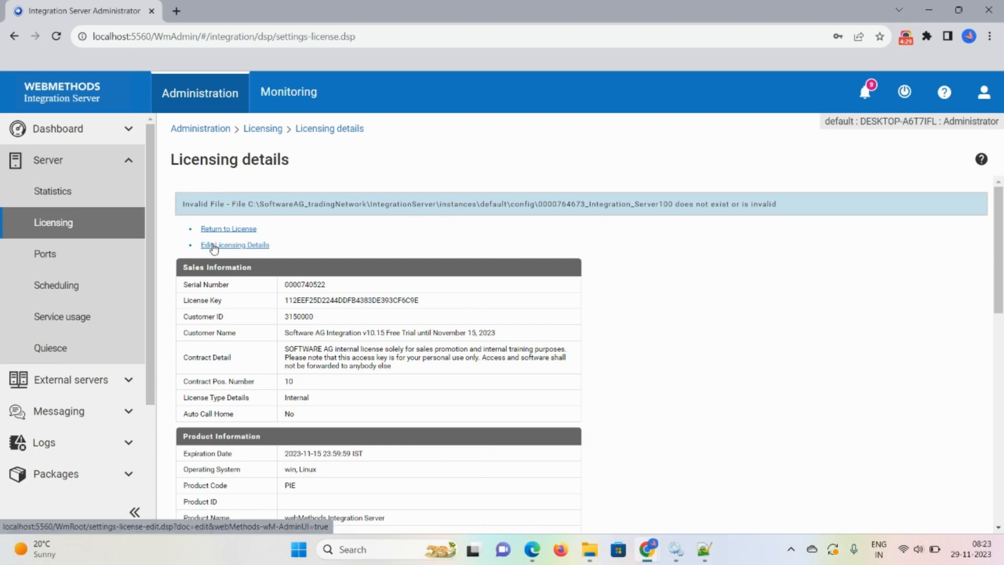
pyautogui.click(214, 246)
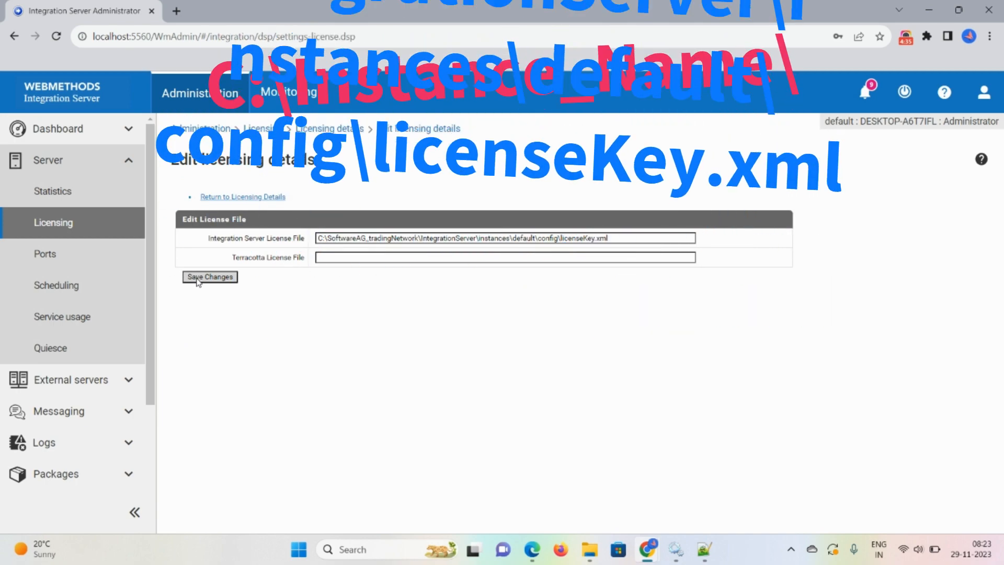
pyautogui.click(198, 278)
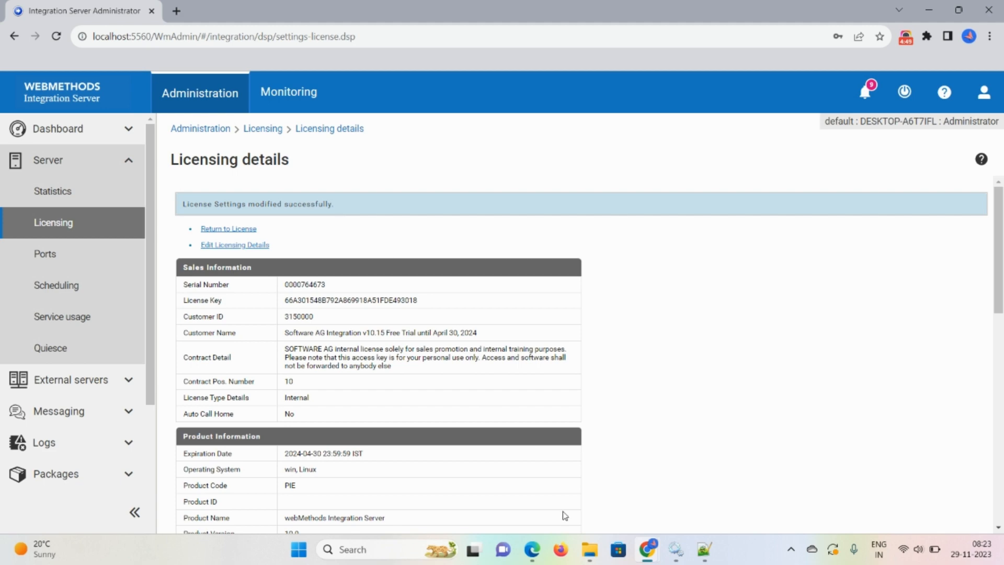
# Step: Switch to the config folder in File Explorer and delete the licenseKeyOld file
pyautogui.moveTo(590, 550)
pyautogui.click(576, 484)
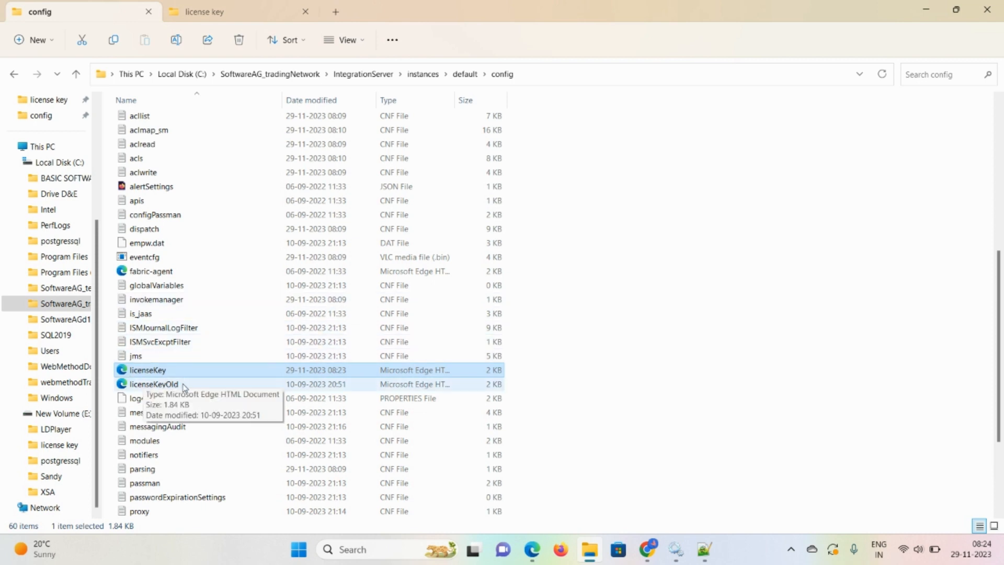
pyautogui.click(154, 385)
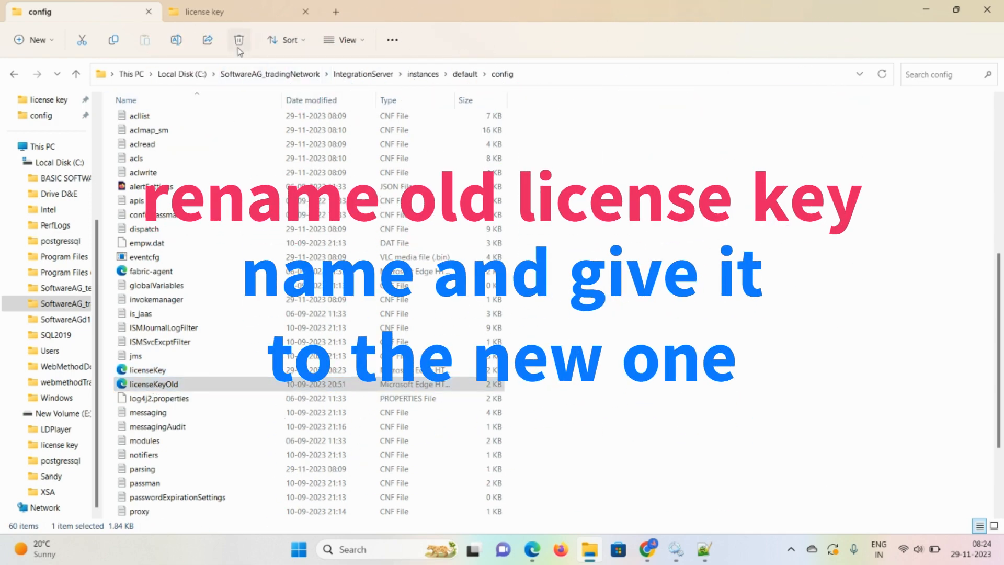
pyautogui.click(238, 46)
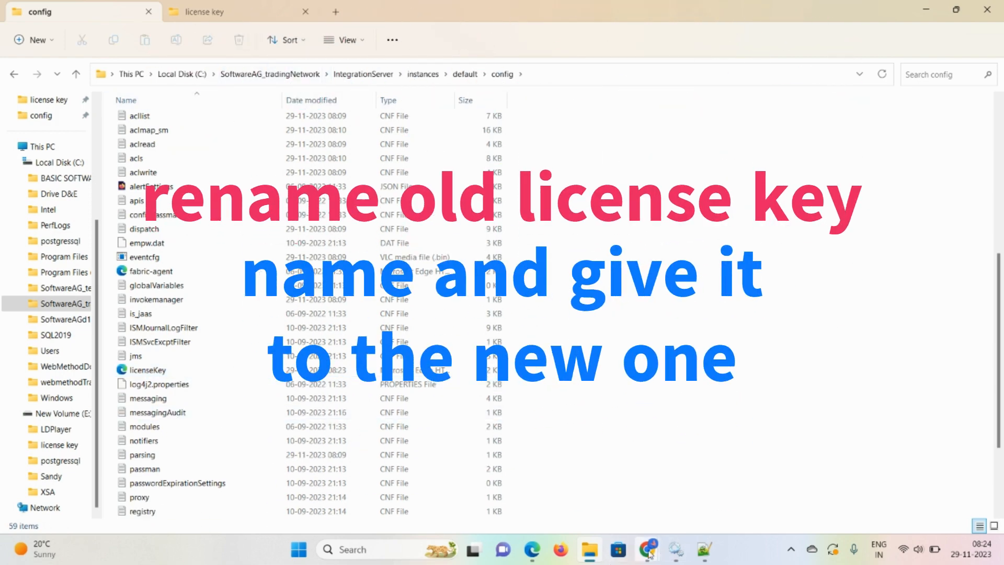
# Step: Switch back to the Integration Server Administrator and restart the server immediately, accepting the termination of active sessions
pyautogui.moveTo(649, 552)
pyautogui.click(560, 473)
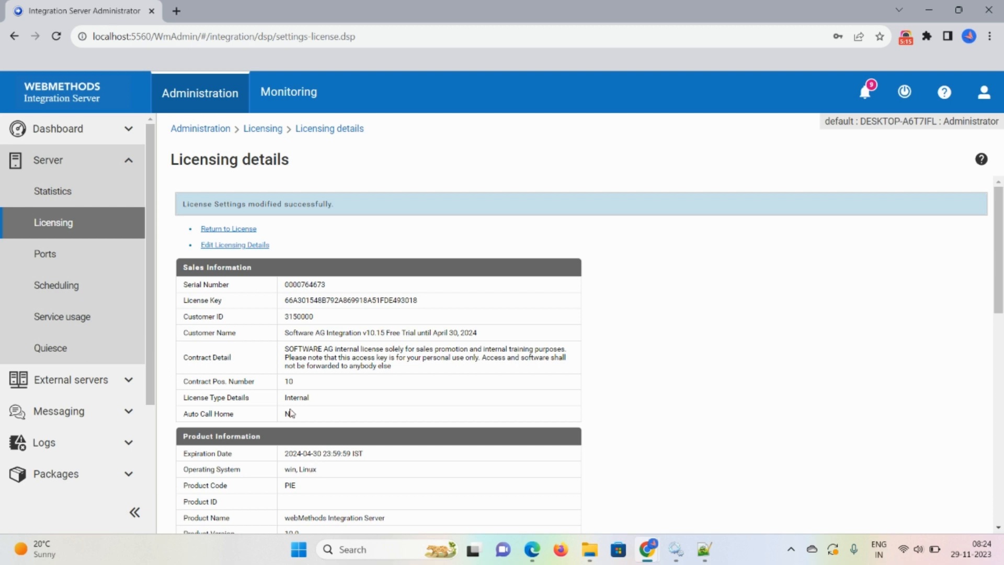
pyautogui.click(906, 95)
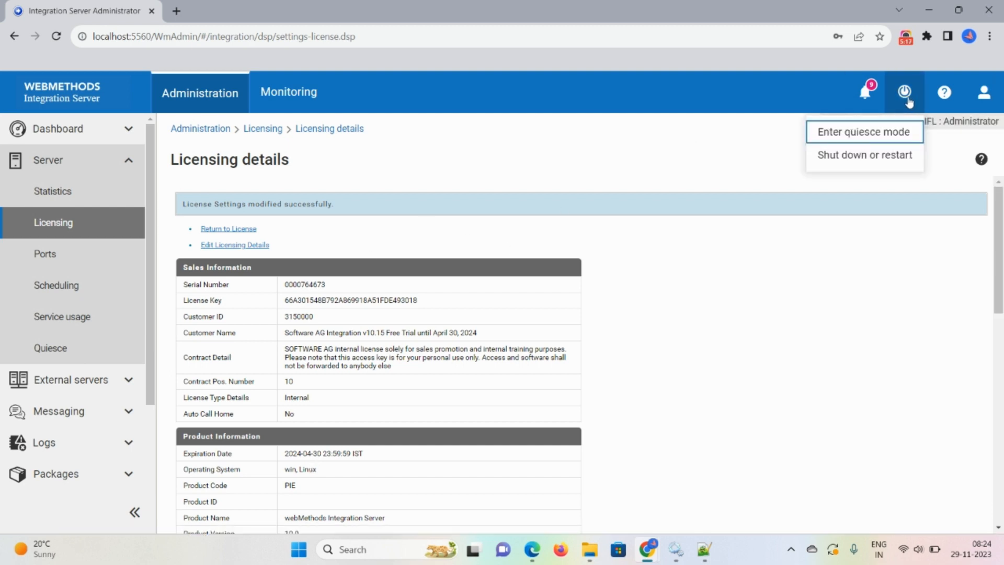
pyautogui.click(842, 167)
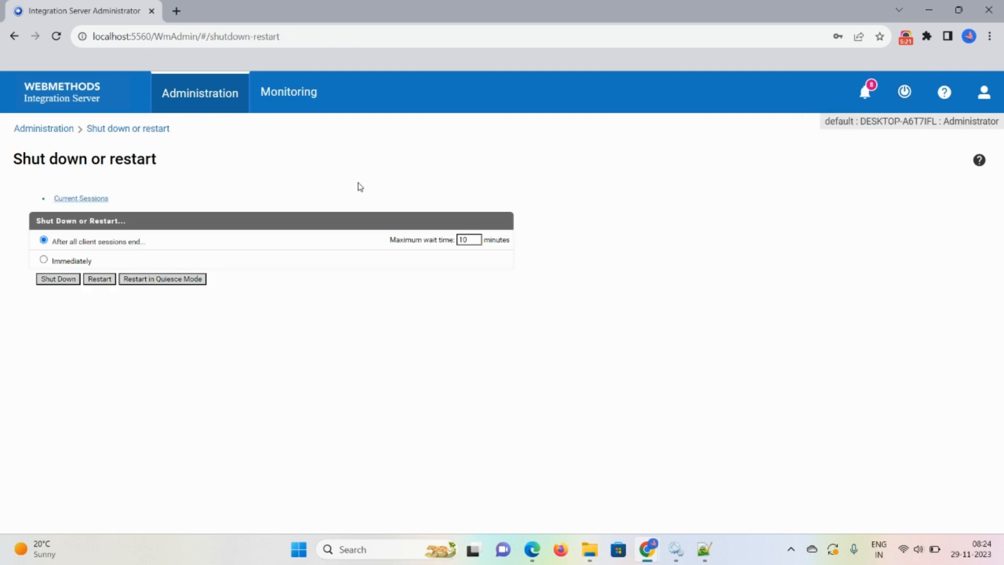
pyautogui.click(44, 260)
pyautogui.click(99, 280)
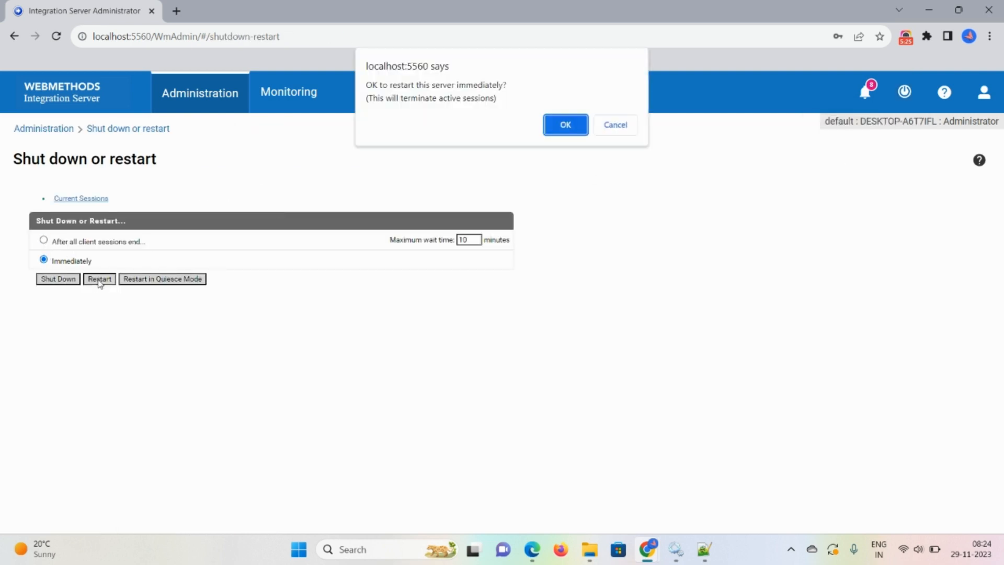
pyautogui.click(565, 126)
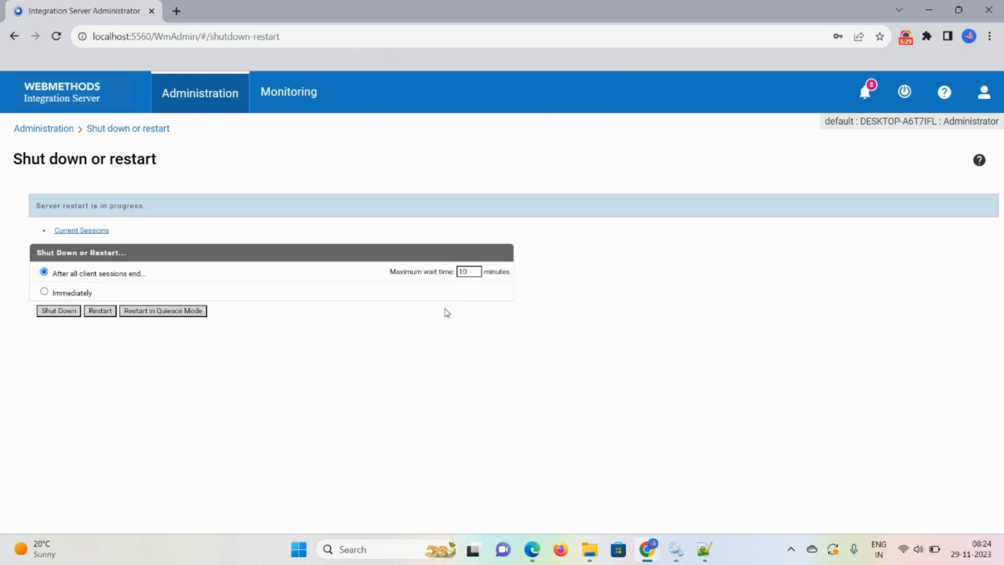